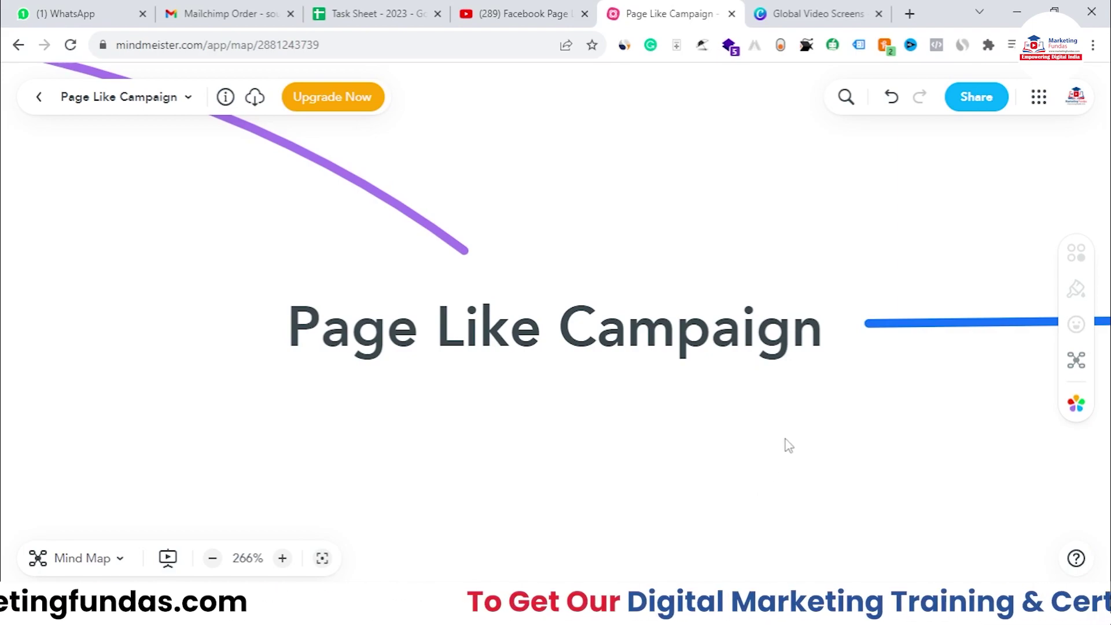
- Zoom the MindMeister map out to 170% and bring the Purpose of Page like campaign topic into view
{"action": "scroll", "coordinate": [751, 431], "scroll_direction": "right", "scroll_amount": 1}
{"action": "scroll", "coordinate": [756, 439], "scroll_direction": "down", "scroll_amount": 5}
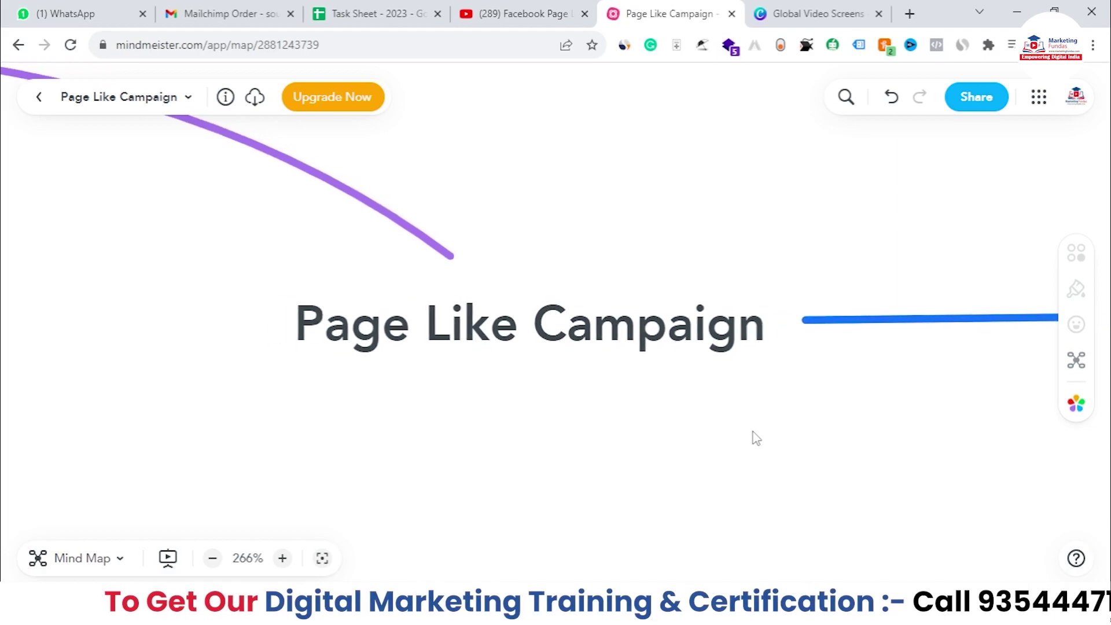
{"action": "scroll", "coordinate": [719, 453], "scroll_direction": "right", "scroll_amount": 6}
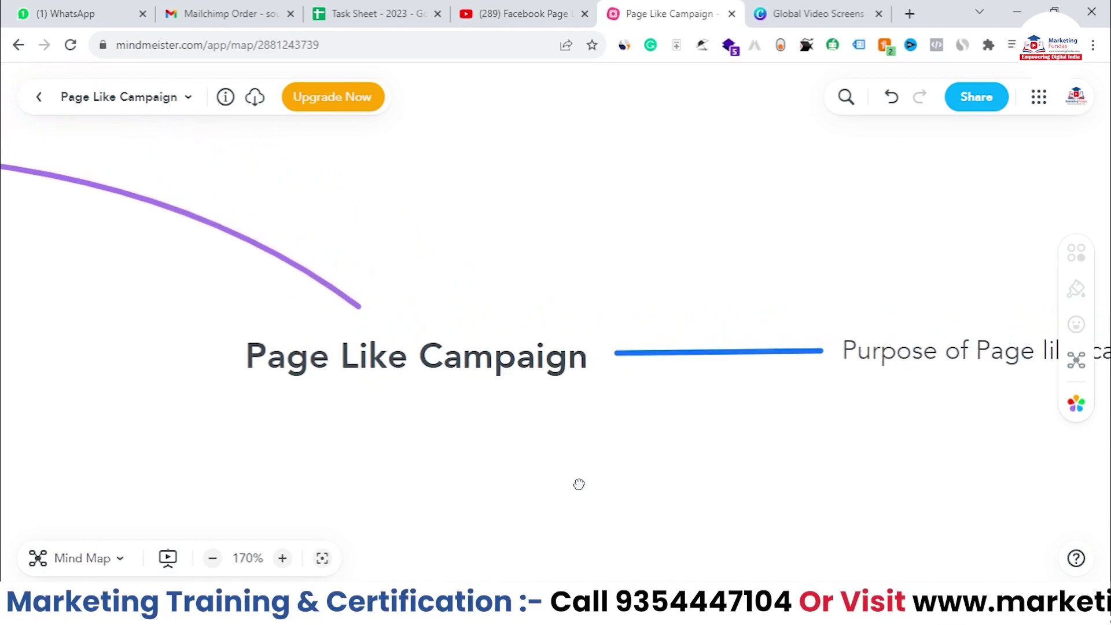
{"action": "scroll", "coordinate": [567, 484], "scroll_direction": "right", "scroll_amount": 3}
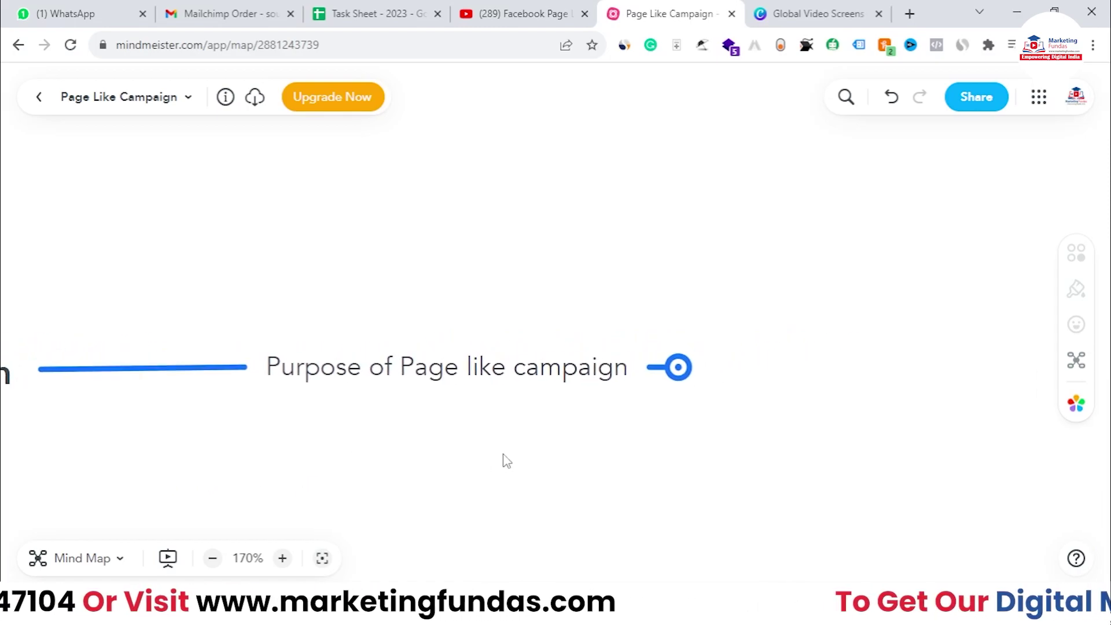
{"action": "left_click", "coordinate": [677, 373]}
- Pan the map to show the four child ideas under Purpose of Page like campaign
{"action": "left_click_drag", "start_coordinate": [573, 484], "coordinate": [370, 528]}
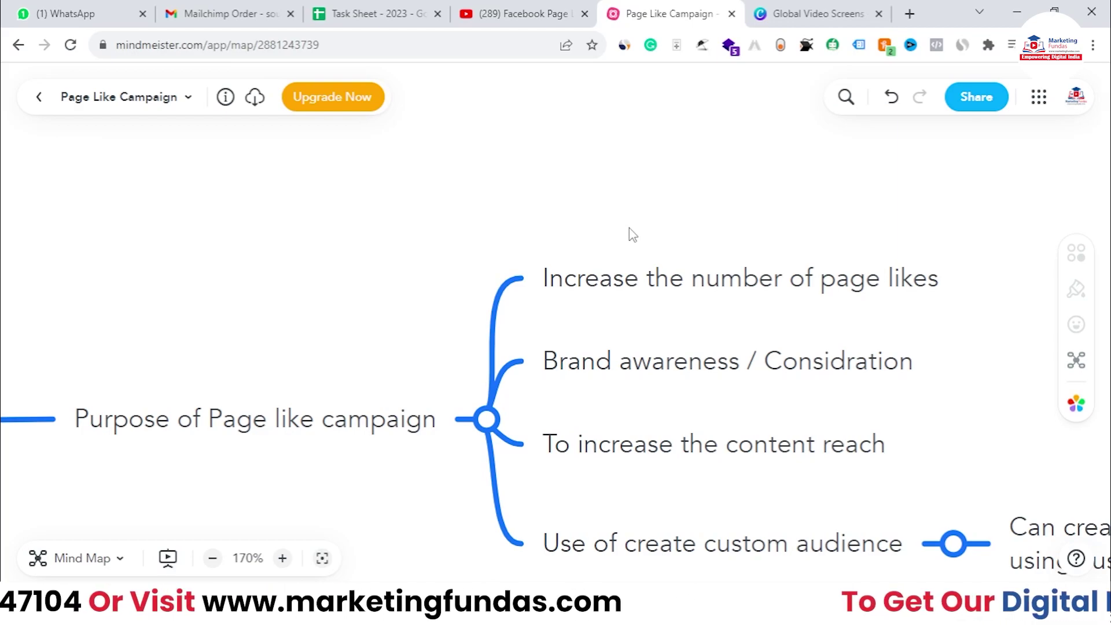
{"action": "left_click_drag", "start_coordinate": [630, 227], "coordinate": [617, 194]}
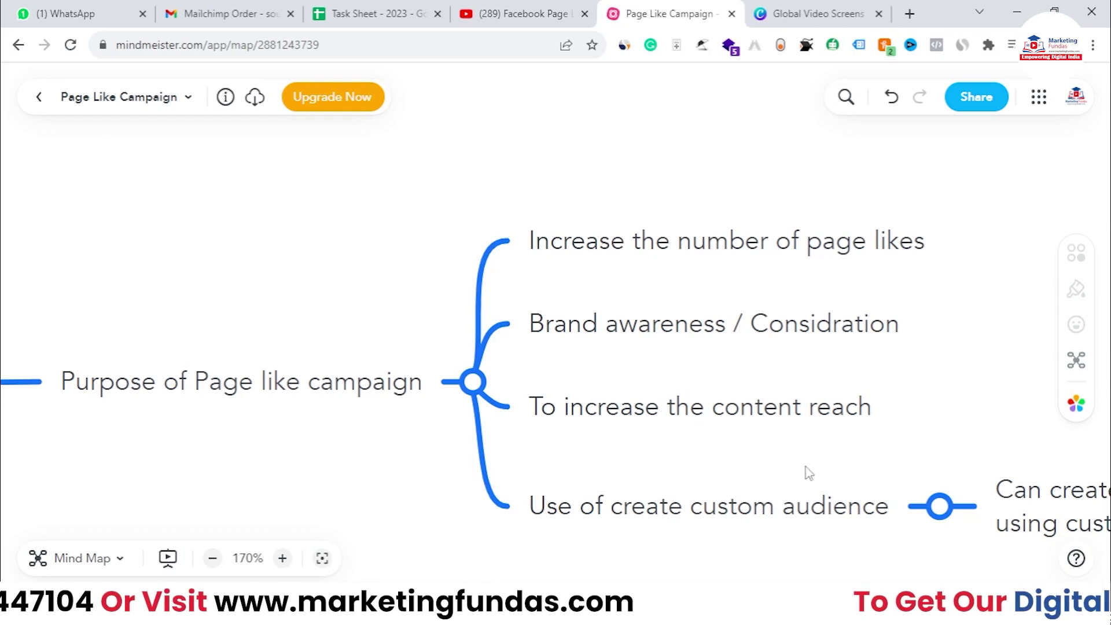
{"action": "left_click_drag", "start_coordinate": [955, 437], "coordinate": [897, 316]}
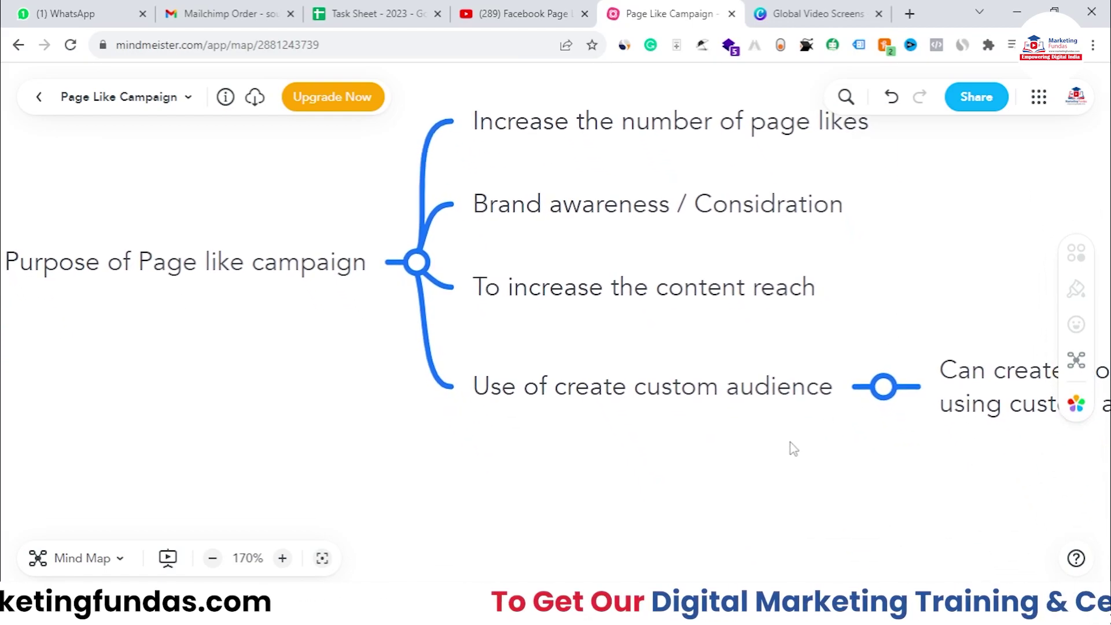
- Pan past the lookalike note and central Page Like Campaign topic to How to reduce page like cost?
{"action": "left_click_drag", "start_coordinate": [790, 449], "coordinate": [739, 439]}
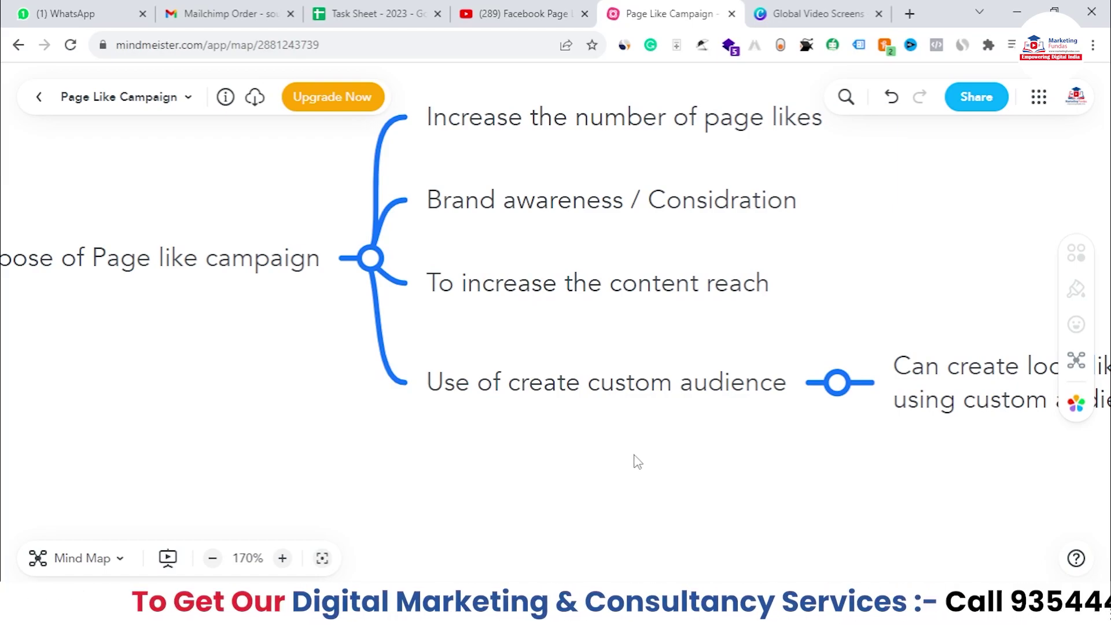
{"action": "left_click_drag", "start_coordinate": [667, 466], "coordinate": [327, 449]}
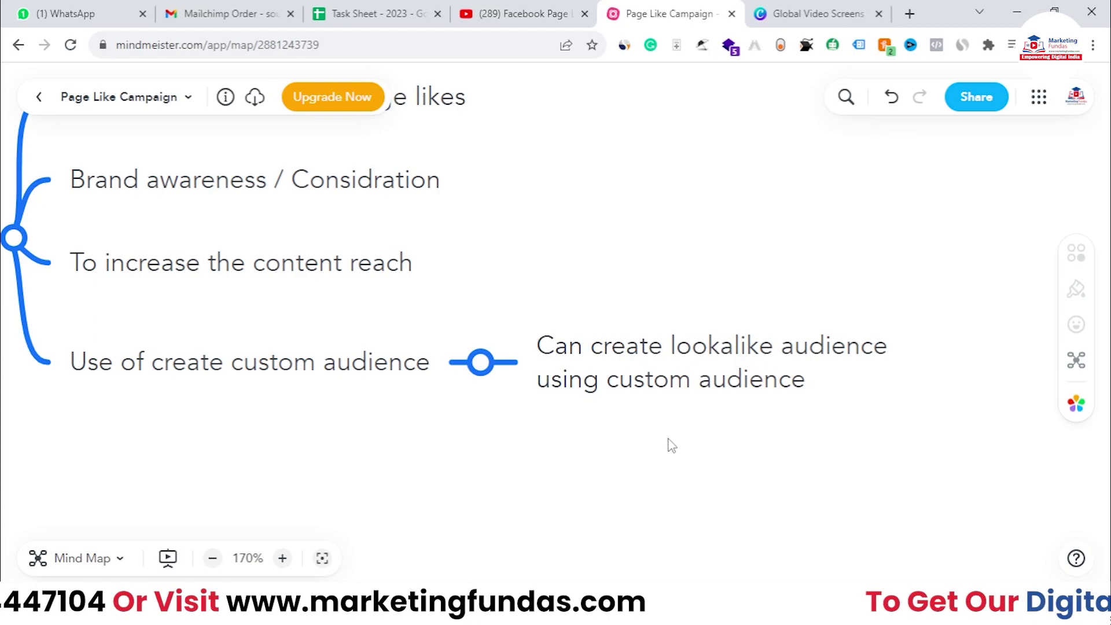
{"action": "left_click_drag", "start_coordinate": [290, 466], "coordinate": [743, 484]}
{"action": "left_click_drag", "start_coordinate": [87, 379], "coordinate": [329, 413]}
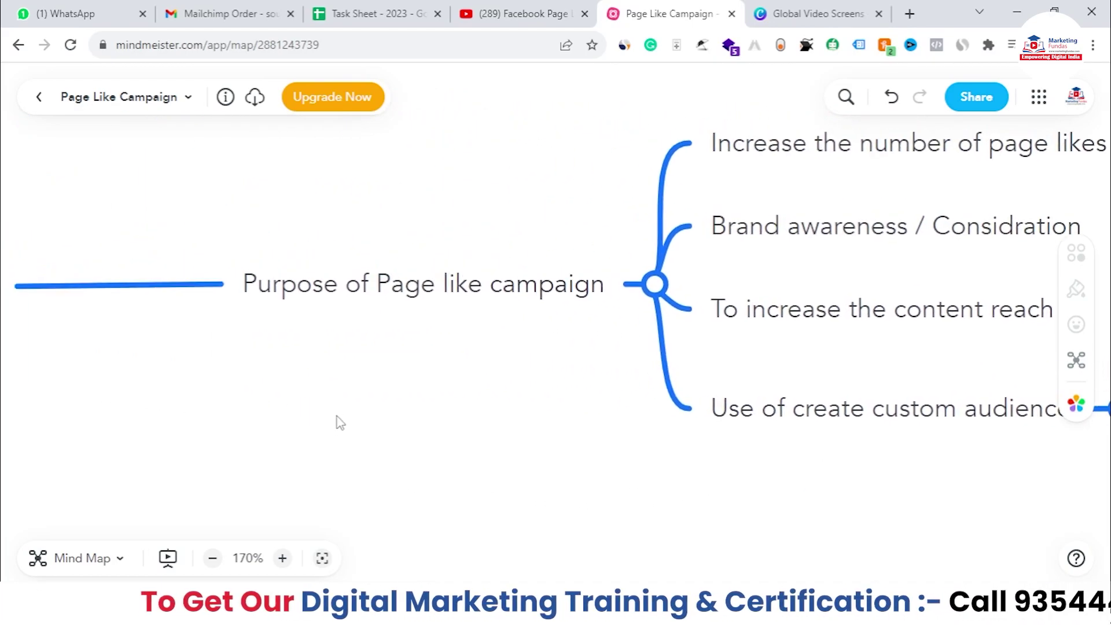
{"action": "left_click_drag", "start_coordinate": [161, 434], "coordinate": [825, 528]}
{"action": "left_click_drag", "start_coordinate": [293, 462], "coordinate": [857, 535]}
{"action": "left_click_drag", "start_coordinate": [122, 389], "coordinate": [253, 369]}
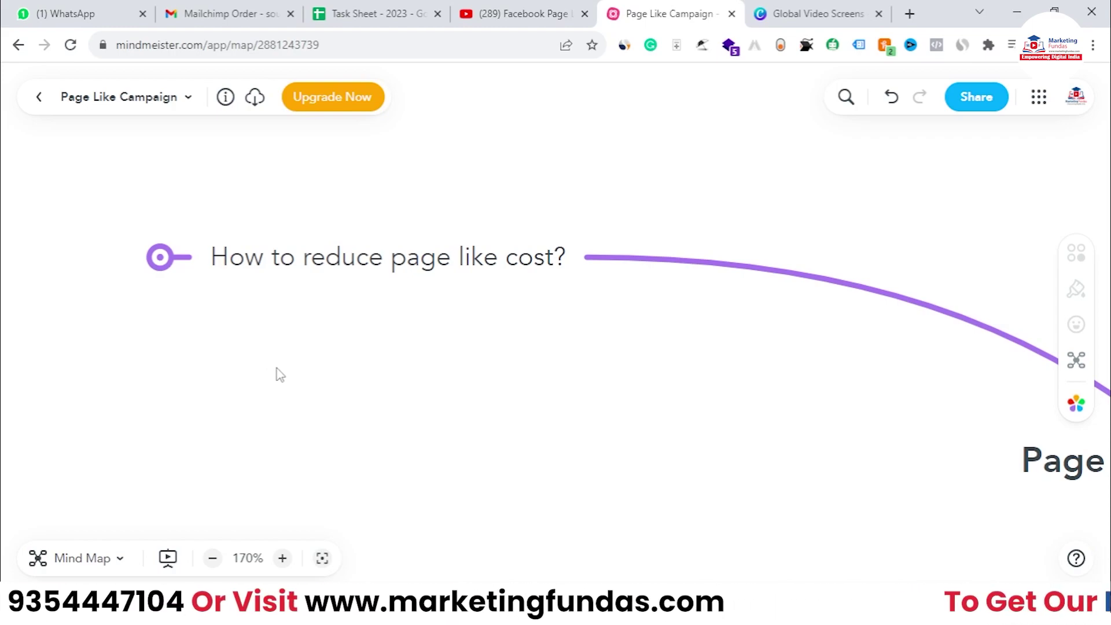
- Expand How to reduce page like cost? and its Use Broader Audience idea to show its note
{"action": "left_click", "coordinate": [560, 362]}
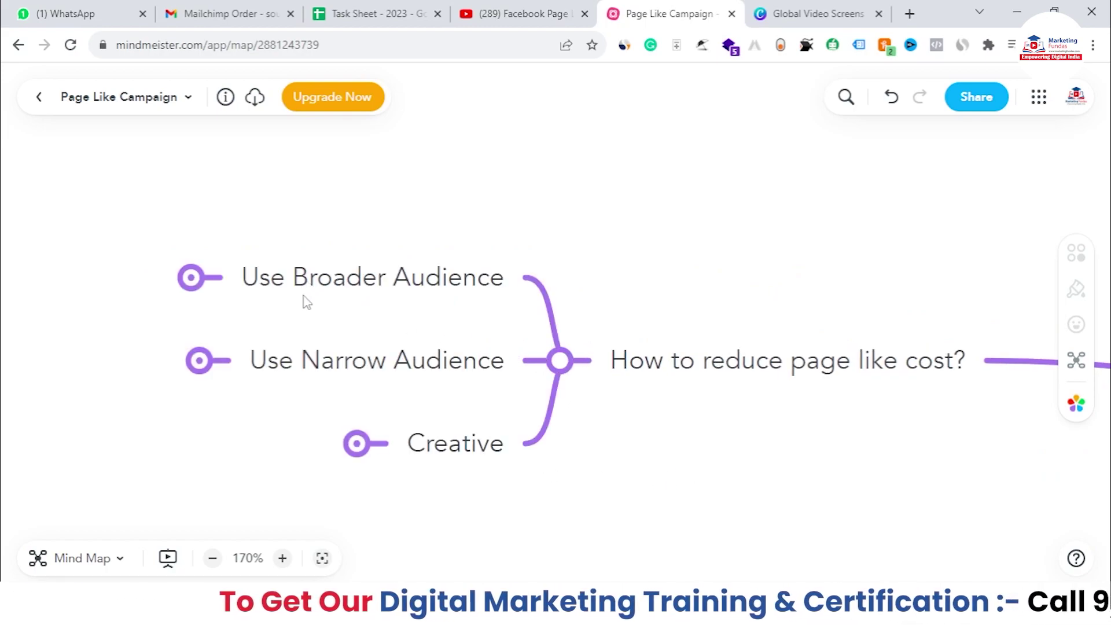
{"action": "left_click_drag", "start_coordinate": [449, 219], "coordinate": [512, 214]}
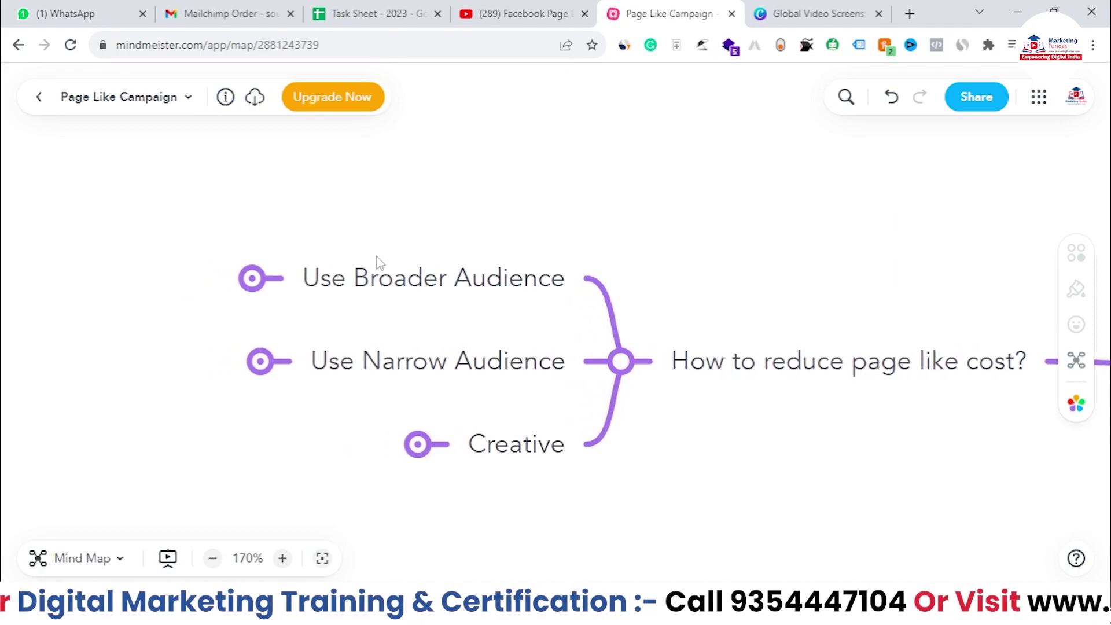
{"action": "left_click", "coordinate": [249, 279]}
{"action": "left_click_drag", "start_coordinate": [283, 222], "coordinate": [620, 243]}
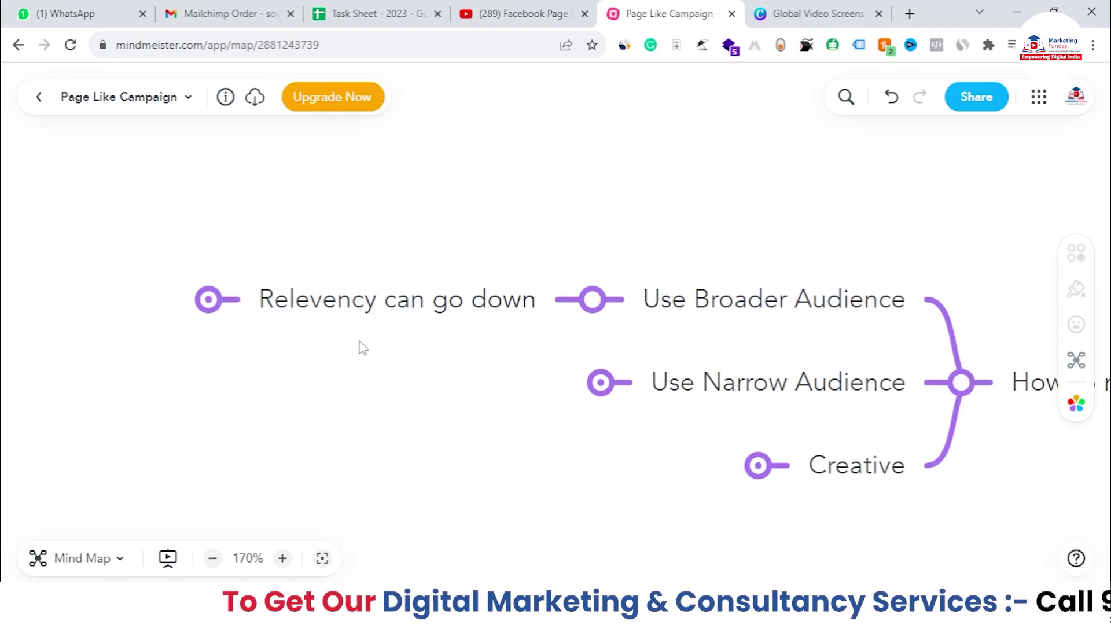
- Expand Use Narrow Audience to reveal its note and start editing that note
{"action": "left_click_drag", "start_coordinate": [953, 547], "coordinate": [876, 551]}
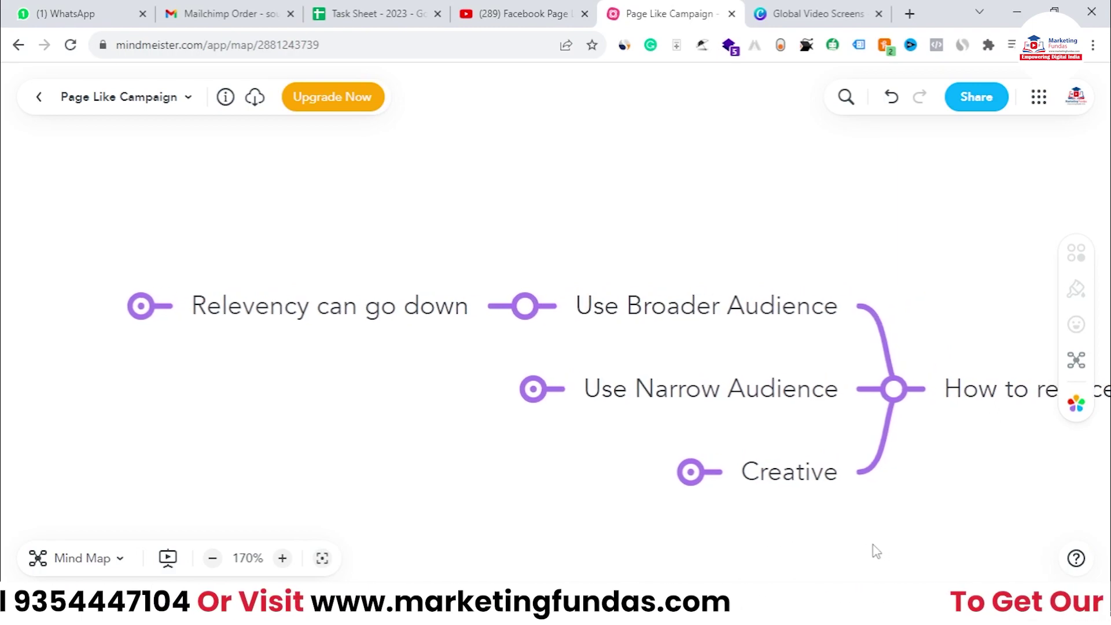
{"action": "left_click_drag", "start_coordinate": [952, 516], "coordinate": [915, 515]}
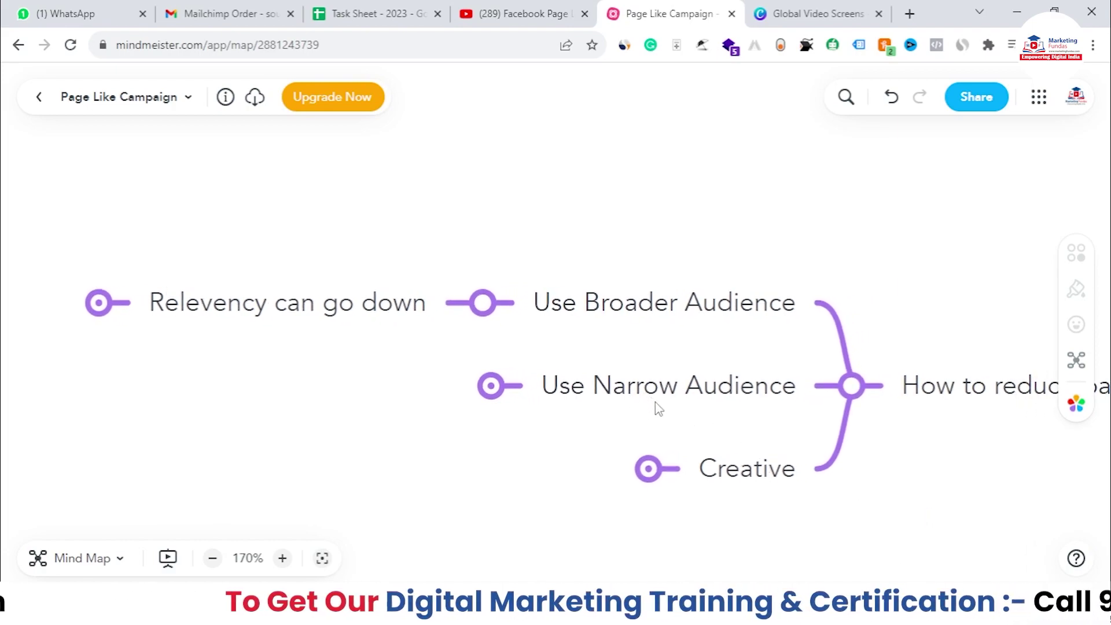
{"action": "left_click", "coordinate": [499, 387]}
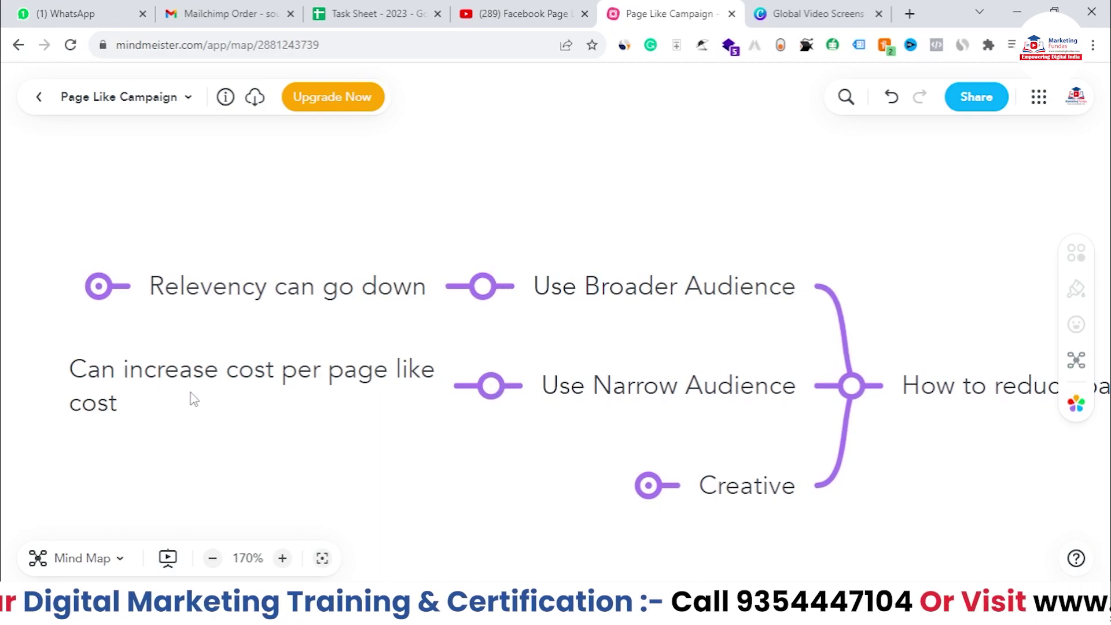
{"action": "double_click", "coordinate": [118, 404]}
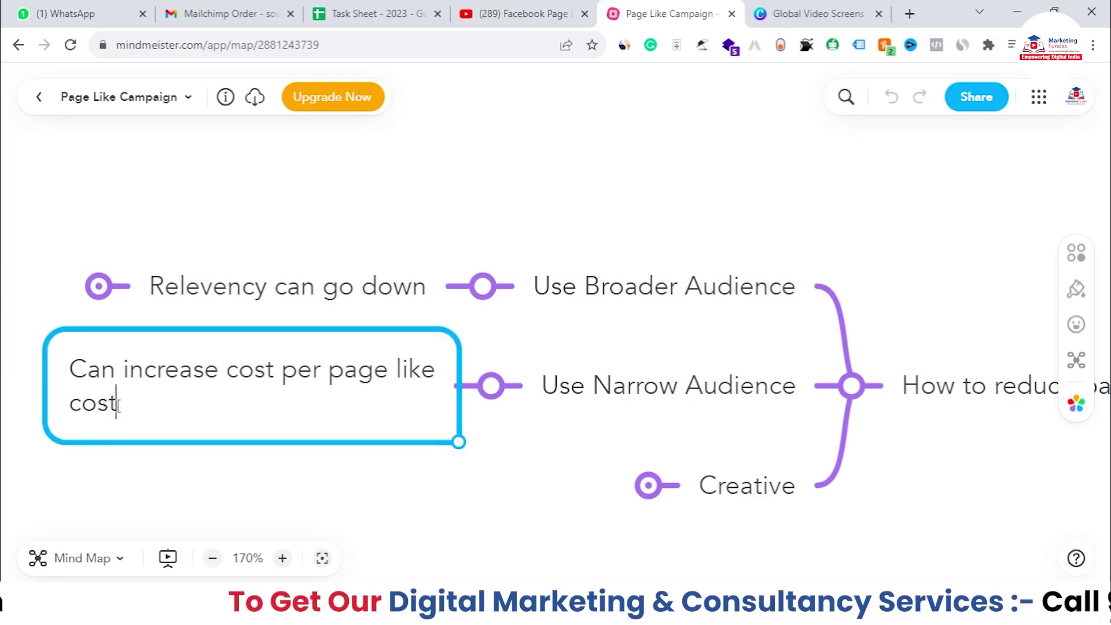
- Shorten the Narrow Audience note to 'Can increase cost per page like'
{"action": "key", "text": "BackSpace"}
{"action": "key", "text": "BackSpace"}
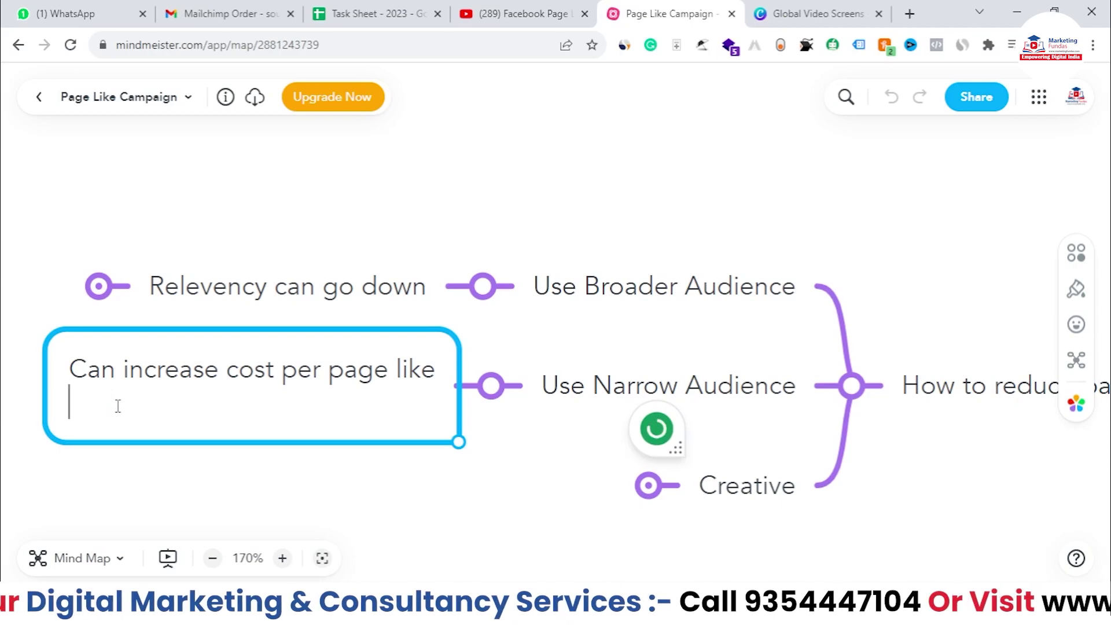
{"action": "key", "text": "BackSpace"}
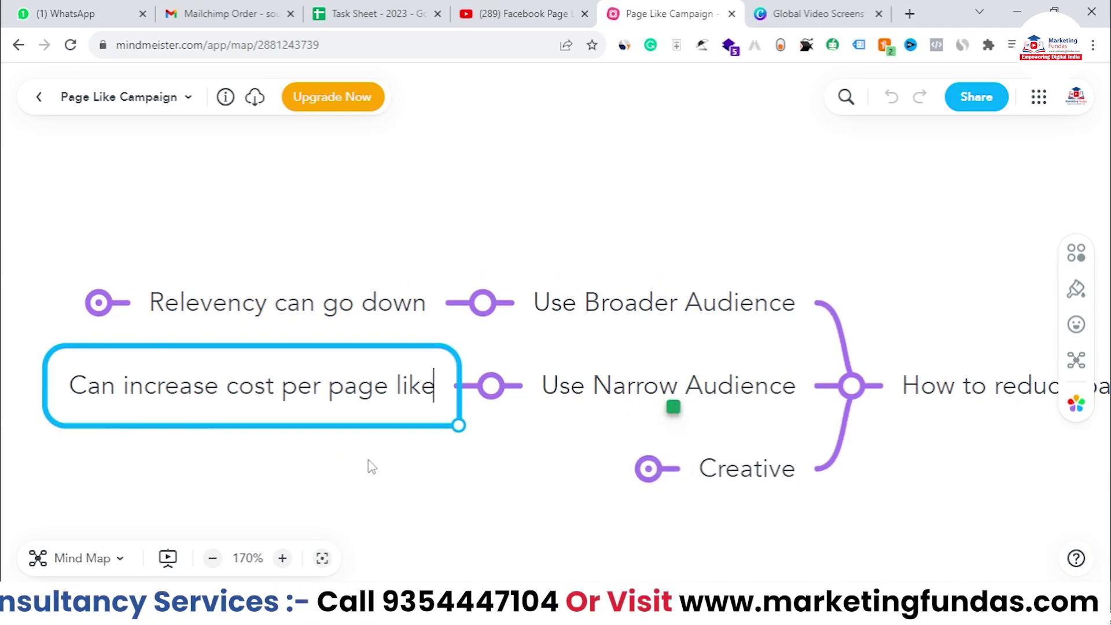
{"action": "left_click", "coordinate": [369, 425]}
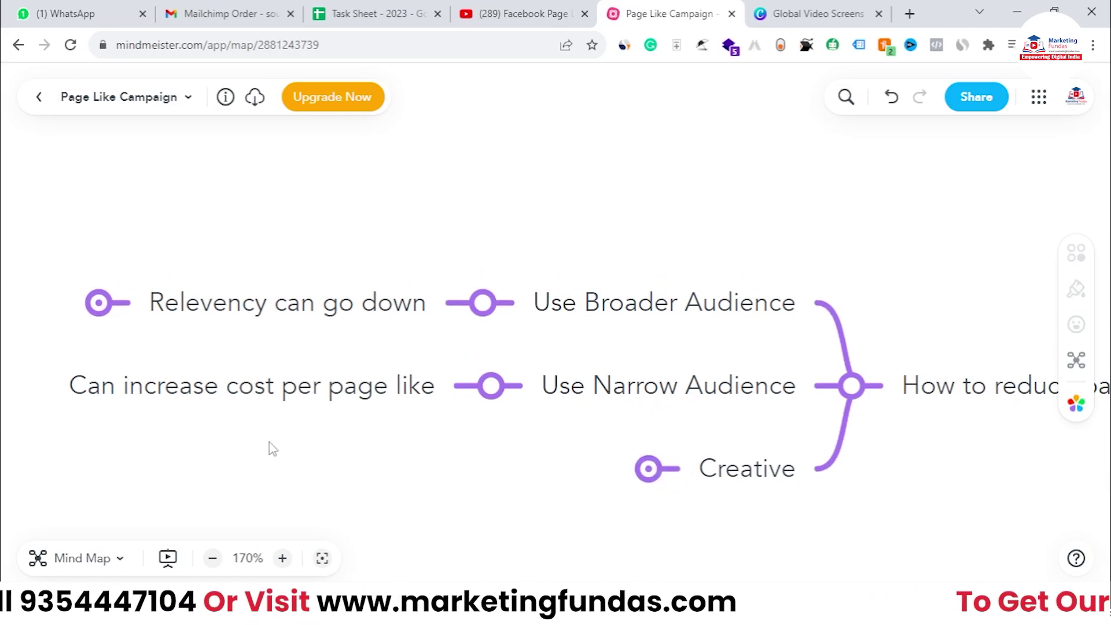
- Expand the Creative topic to reveal its 'Attrective' note
{"action": "scroll", "coordinate": [821, 488], "scroll_direction": "right", "scroll_amount": 3}
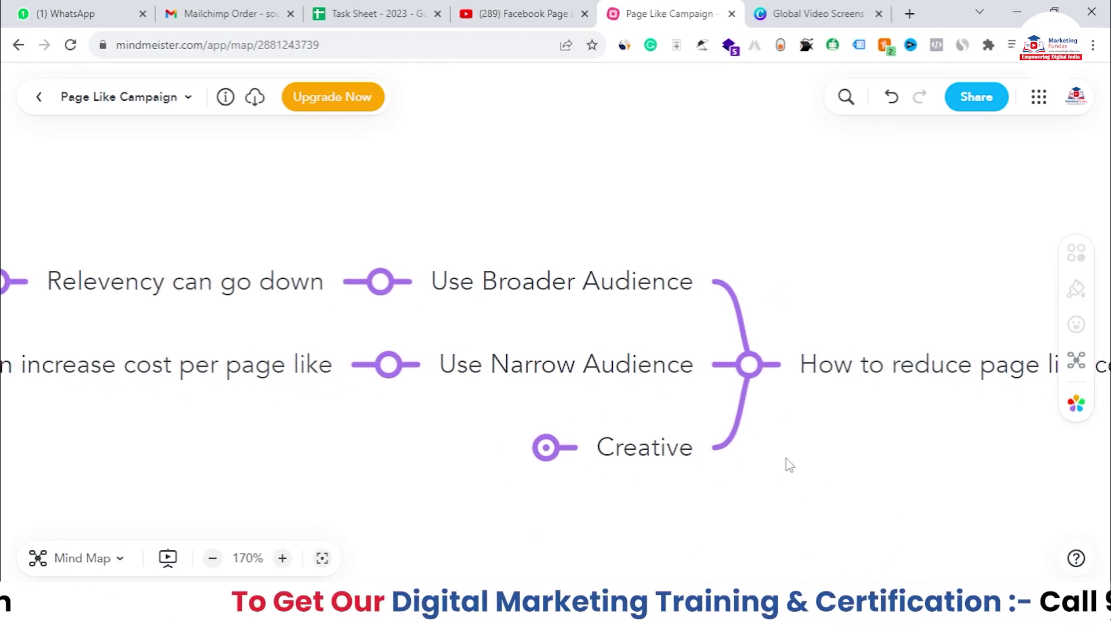
{"action": "scroll", "coordinate": [797, 455], "scroll_direction": "right", "scroll_amount": 2}
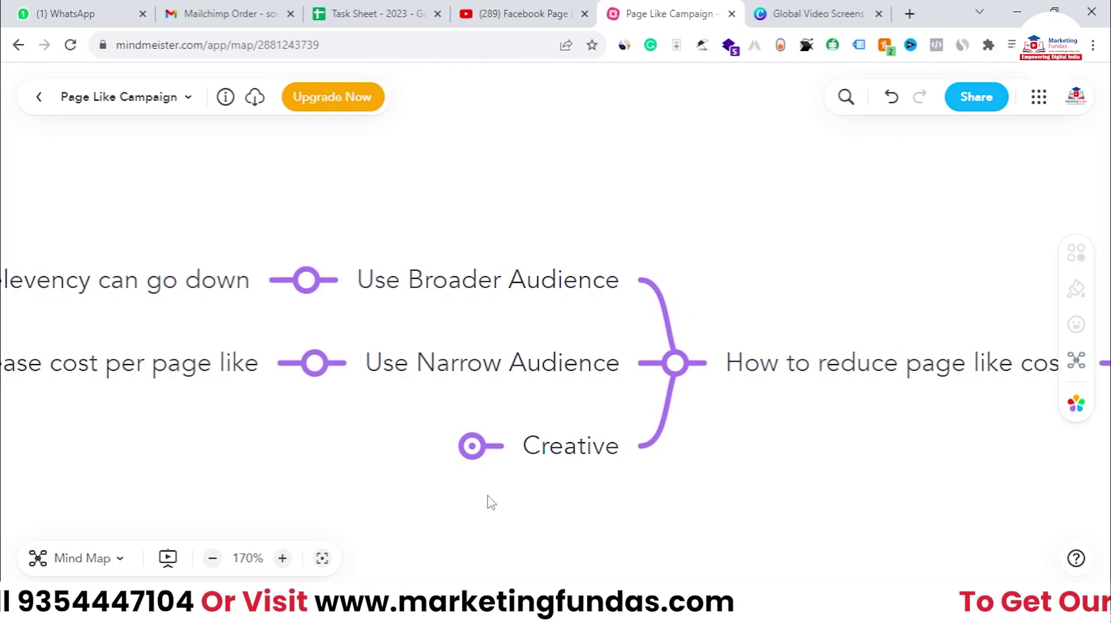
{"action": "left_click", "coordinate": [471, 461]}
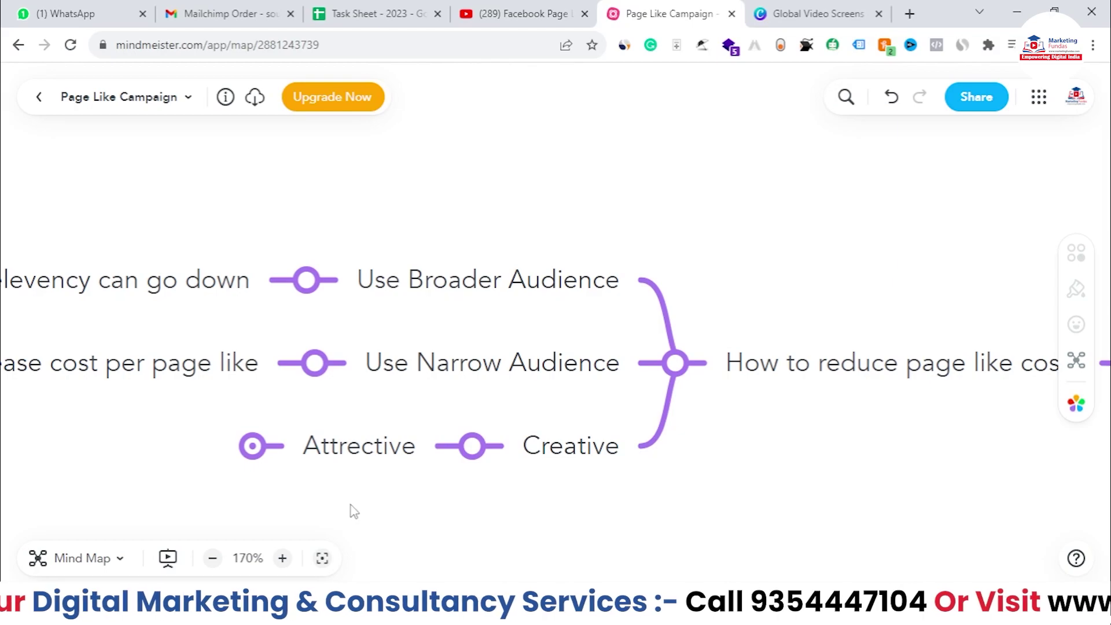
{"action": "left_click", "coordinate": [295, 452]}
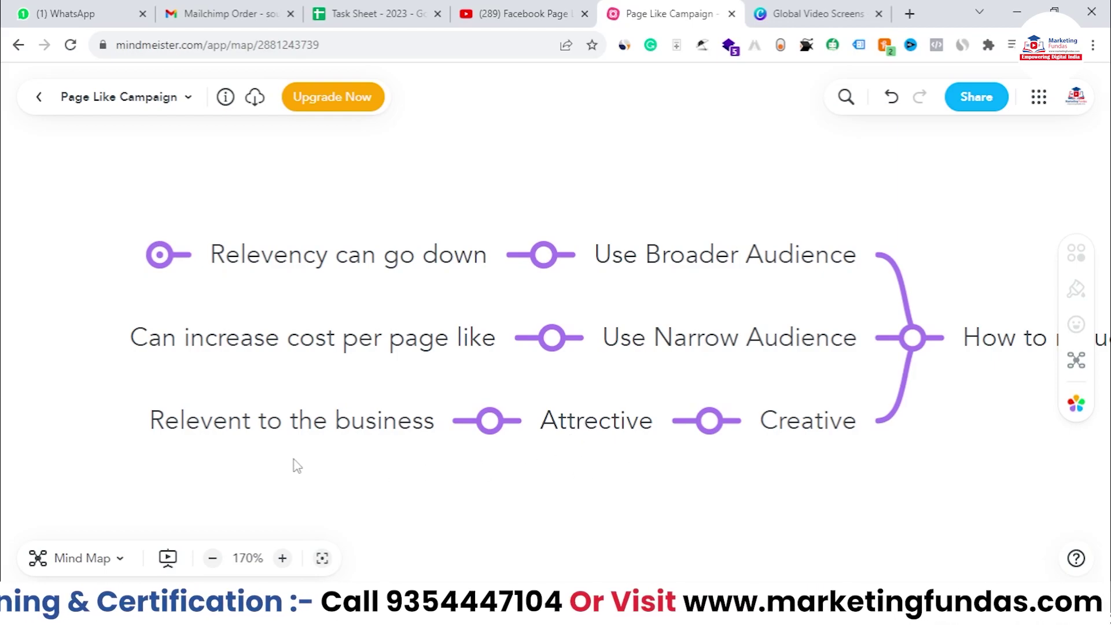
{"action": "left_click_drag", "start_coordinate": [883, 495], "coordinate": [850, 543]}
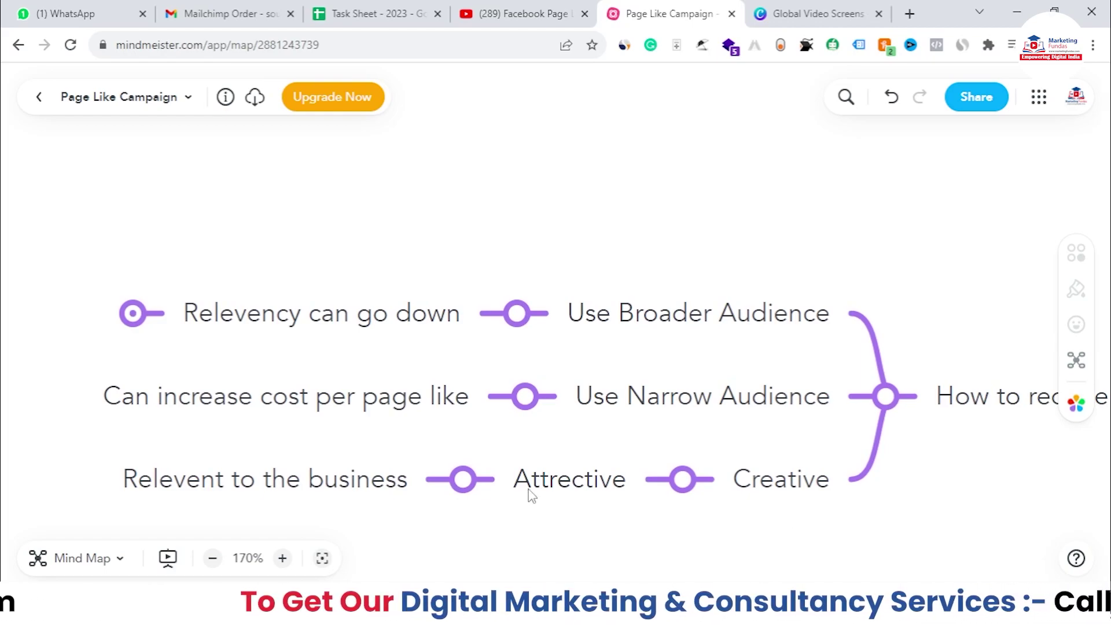
{"action": "left_click_drag", "start_coordinate": [971, 468], "coordinate": [994, 493]}
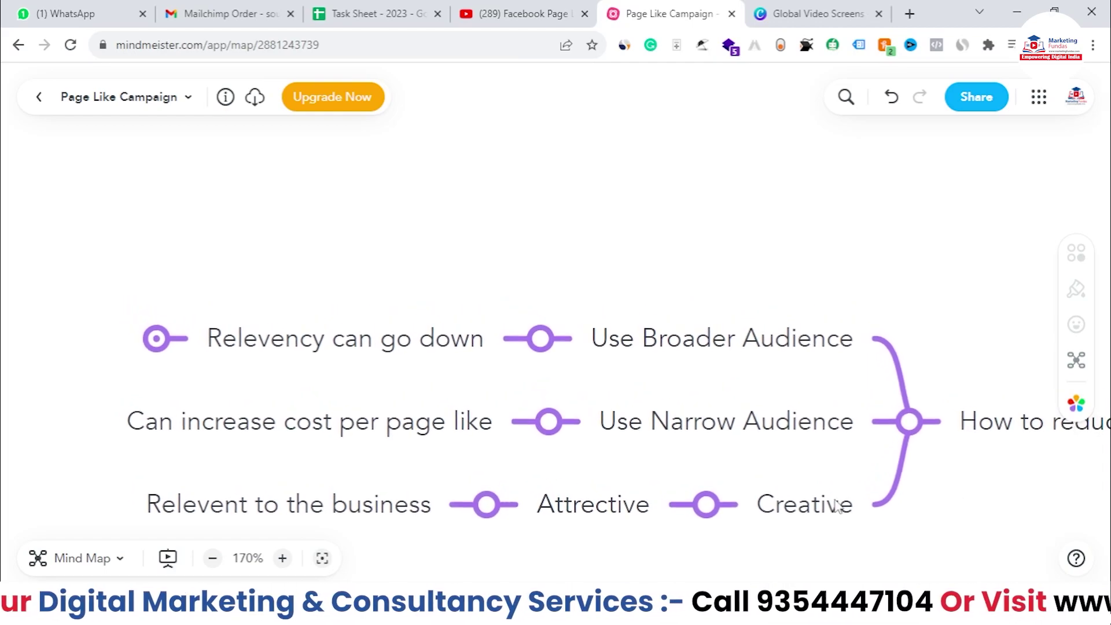
{"action": "left_click_drag", "start_coordinate": [697, 463], "coordinate": [704, 456]}
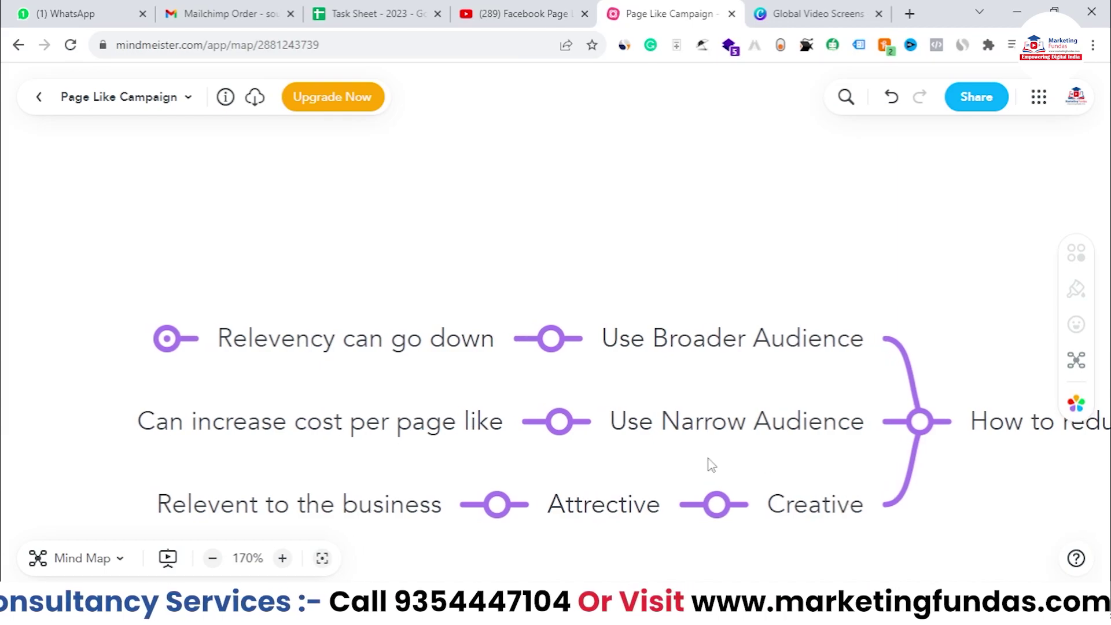
{"action": "left_click_drag", "start_coordinate": [540, 404], "coordinate": [616, 373]}
{"action": "left_click", "coordinate": [245, 323]}
- Pan around the map to view the Use lookalike audience tip and the Broader and Narrow Audience ideas
{"action": "left_click_drag", "start_coordinate": [331, 254], "coordinate": [856, 228]}
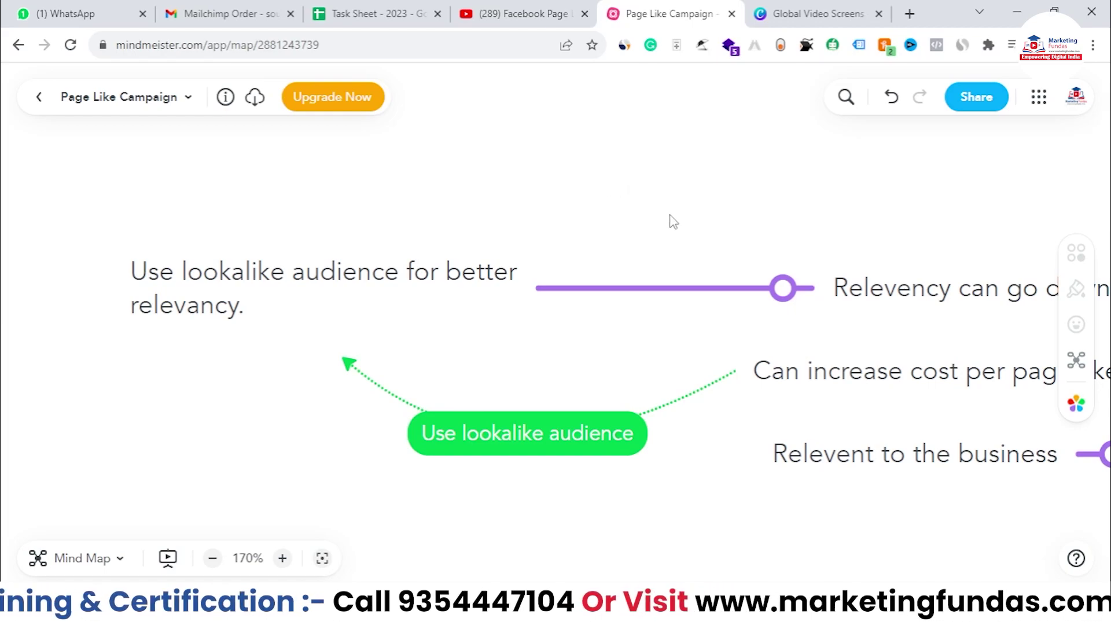
{"action": "left_click_drag", "start_coordinate": [673, 222], "coordinate": [289, 237]}
{"action": "left_click_drag", "start_coordinate": [557, 242], "coordinate": [488, 231]}
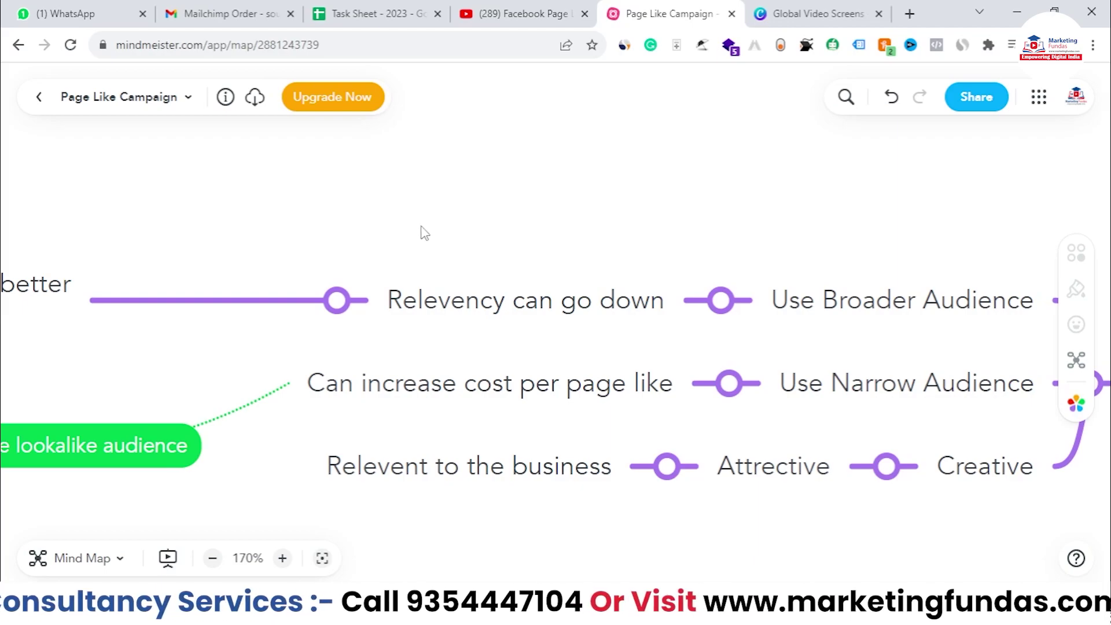
{"action": "left_click_drag", "start_coordinate": [429, 230], "coordinate": [710, 260]}
{"action": "left_click_drag", "start_coordinate": [853, 266], "coordinate": [357, 224]}
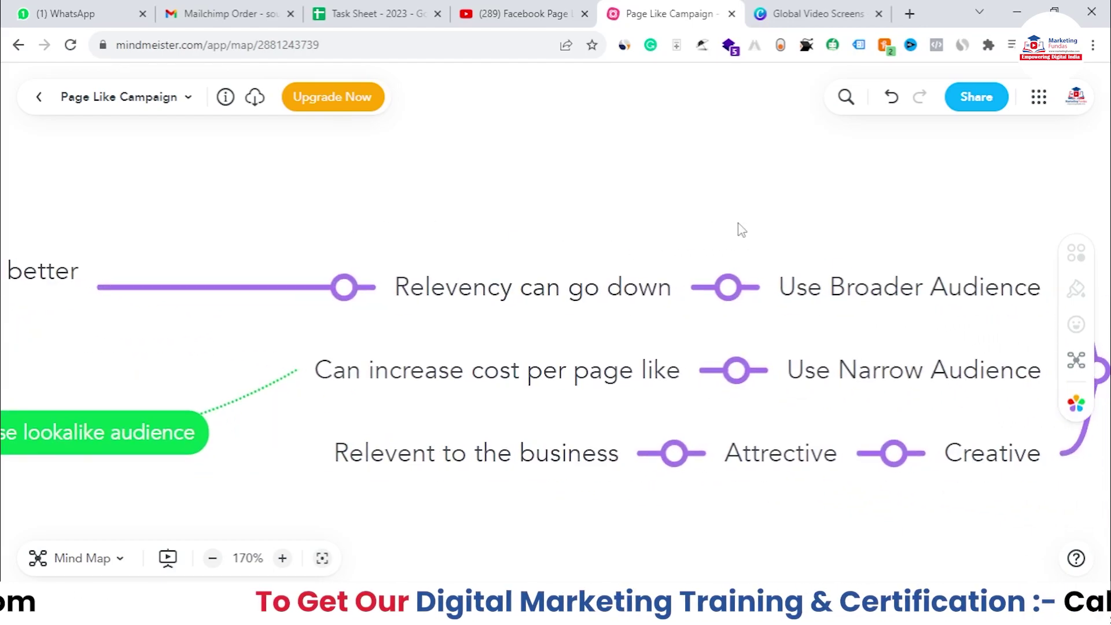
{"action": "left_click_drag", "start_coordinate": [742, 230], "coordinate": [660, 248]}
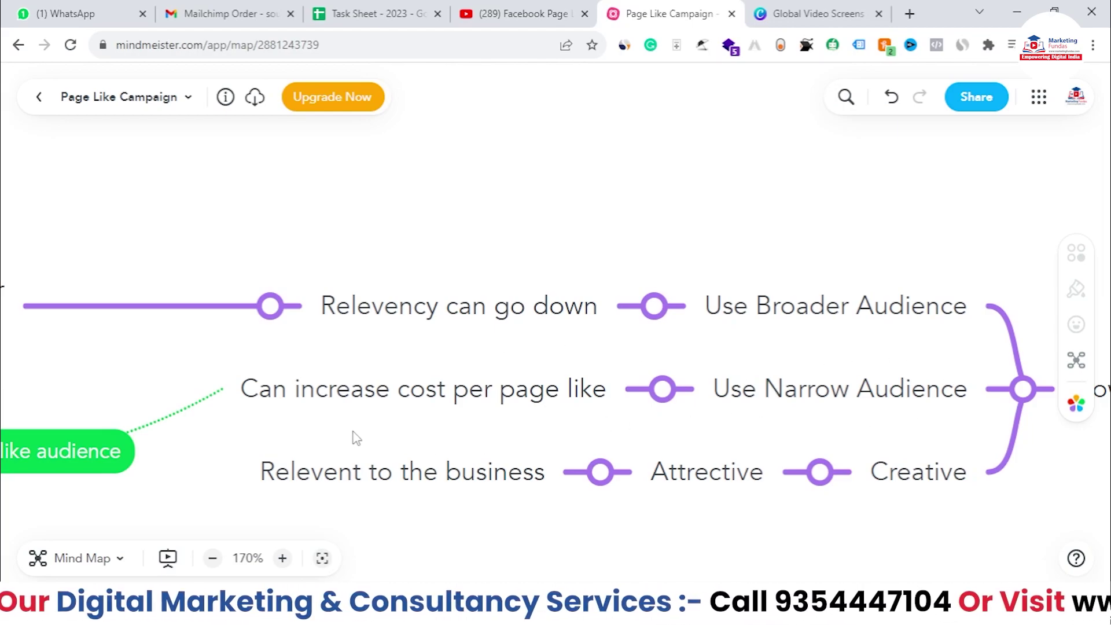
{"action": "left_click_drag", "start_coordinate": [442, 245], "coordinate": [551, 258]}
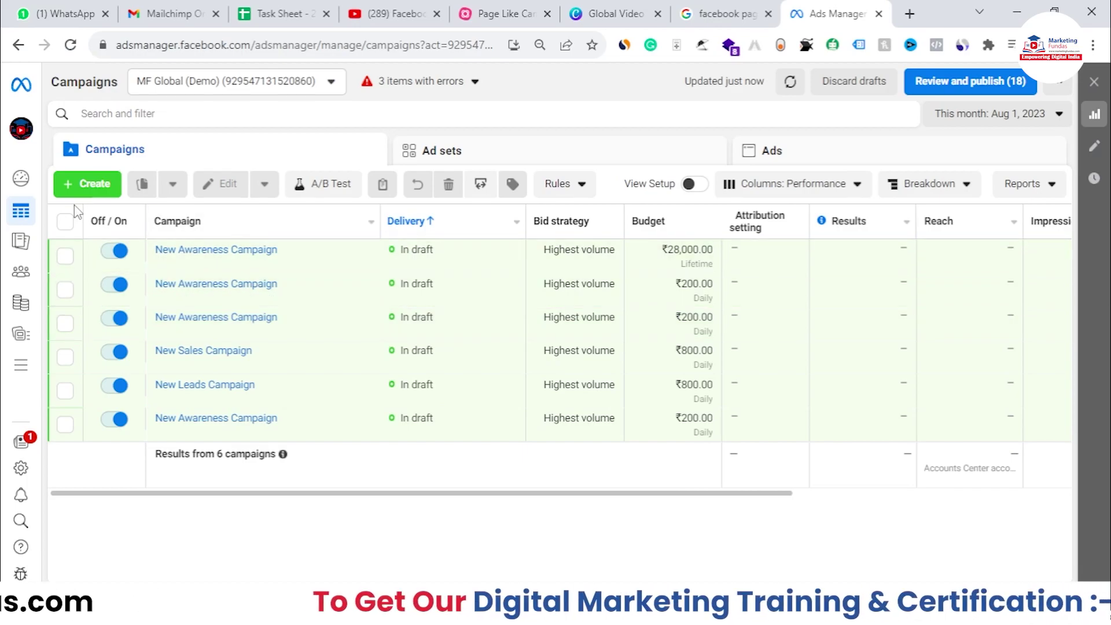
- Create a new campaign with the Engagement objective, opening the New Engagement Campaign draft
{"action": "left_click", "coordinate": [84, 185]}
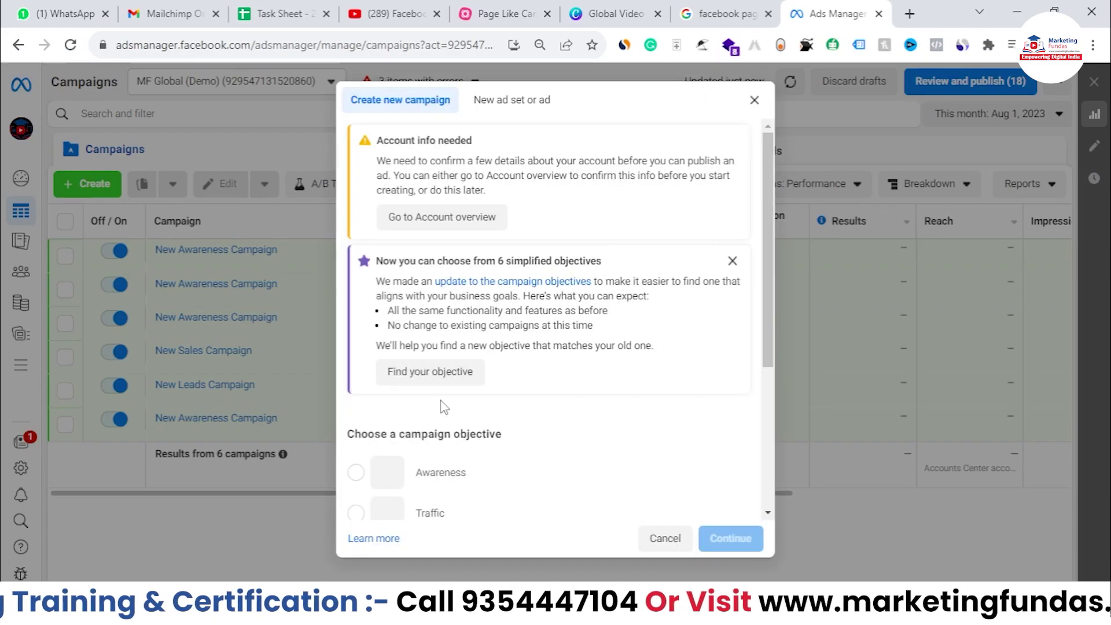
{"action": "left_click_drag", "start_coordinate": [771, 298], "coordinate": [752, 446]}
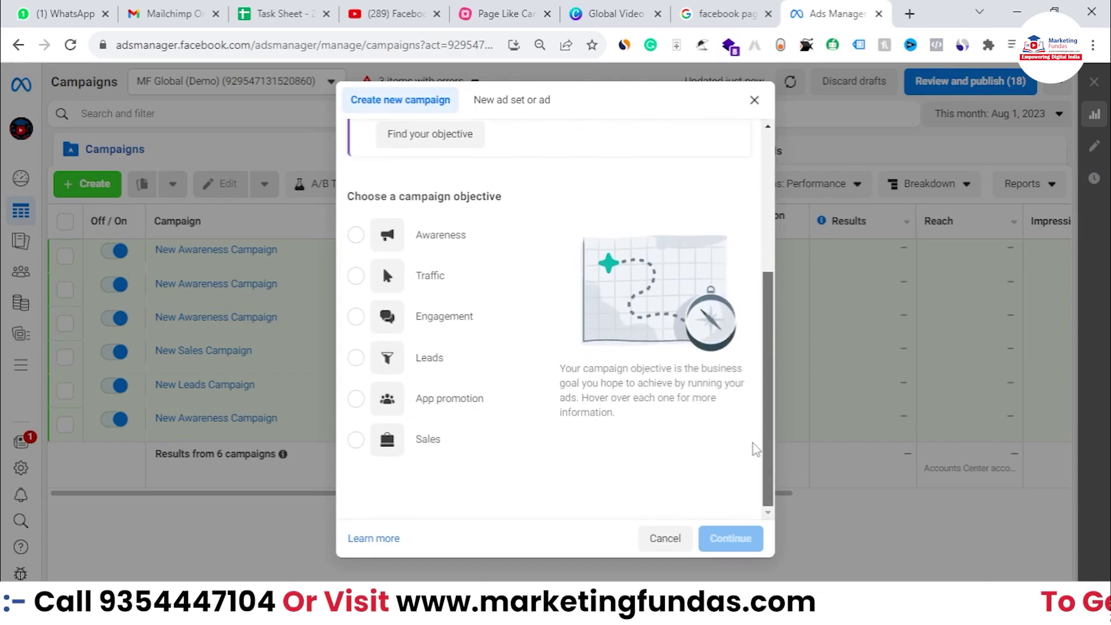
{"action": "left_click", "coordinate": [355, 318]}
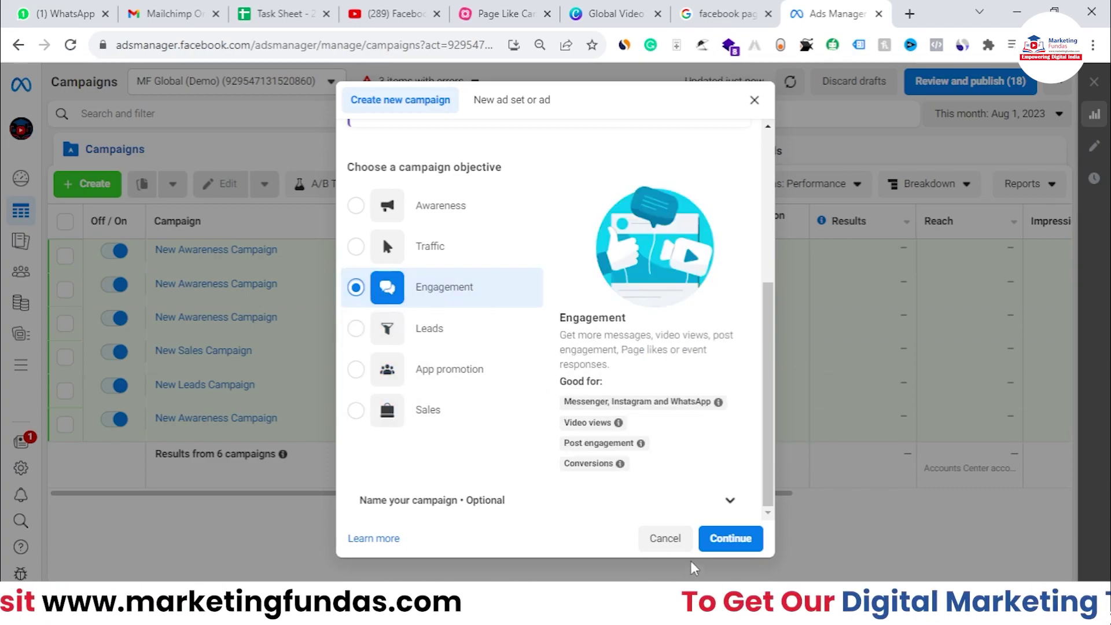
{"action": "left_click", "coordinate": [730, 538]}
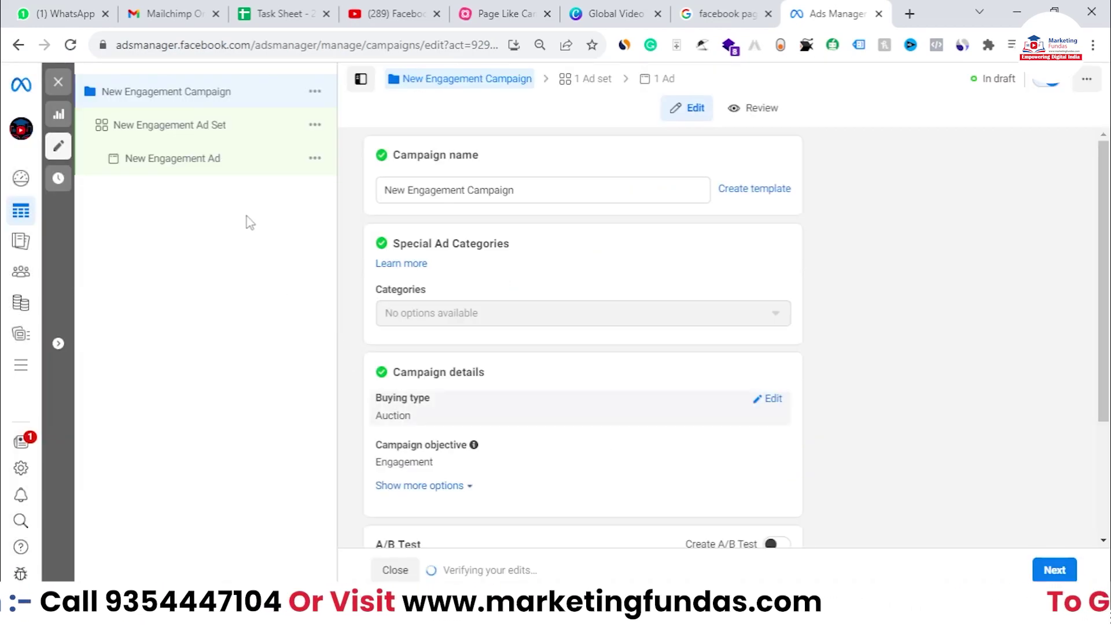
- Dismiss the Leads campaign recommendation and clear the existing campaign name
{"action": "left_click_drag", "start_coordinate": [541, 188], "coordinate": [328, 186]}
{"action": "left_click", "coordinate": [282, 365]}
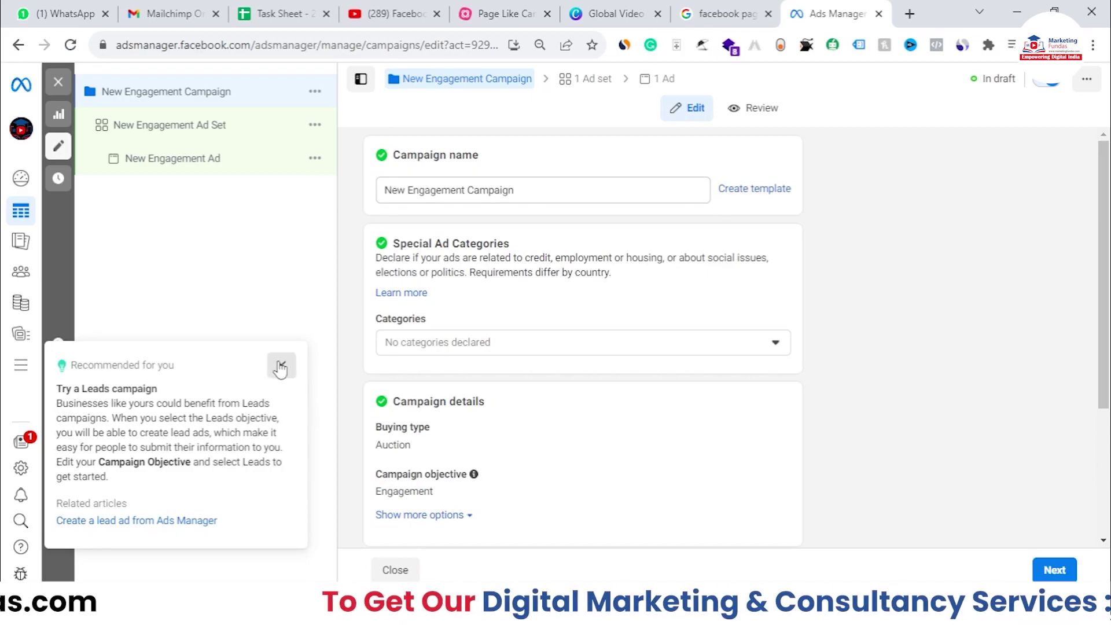
{"action": "left_click", "coordinate": [519, 190]}
{"action": "left_click_drag", "start_coordinate": [520, 190], "coordinate": [374, 191]}
{"action": "key", "text": "BackSpace"}
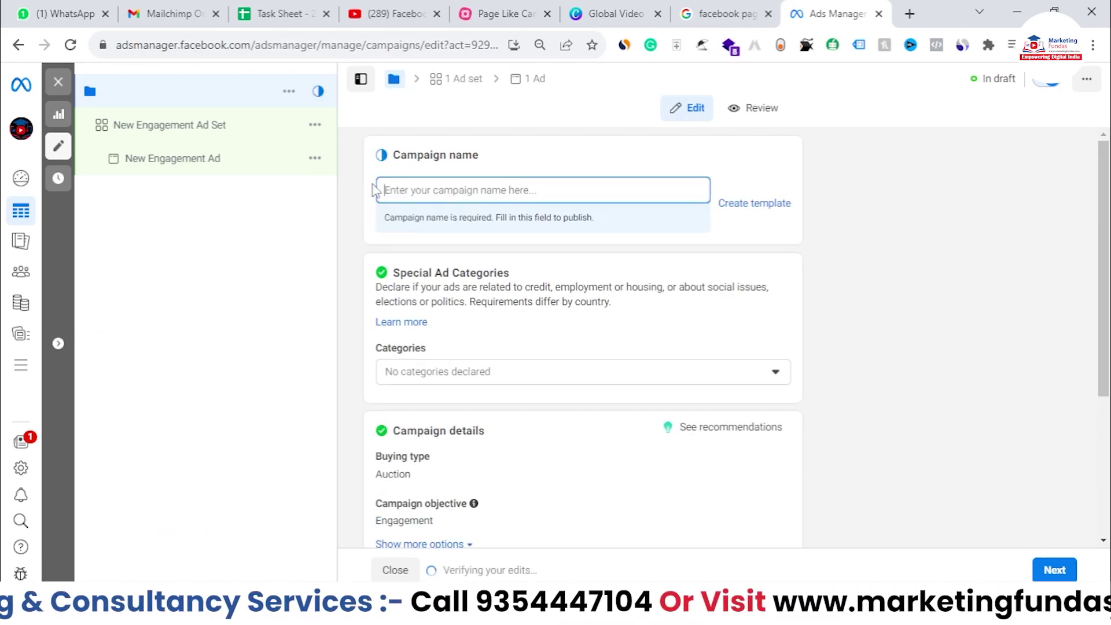
- Name the campaign 'Page like Campaign | Lookalike | Date'
{"action": "type", "text": "Pa"}
{"action": "key", "text": "BackSpace"}
{"action": "key", "text": "BackSpace"}
{"action": "type", "text": "Page like"}
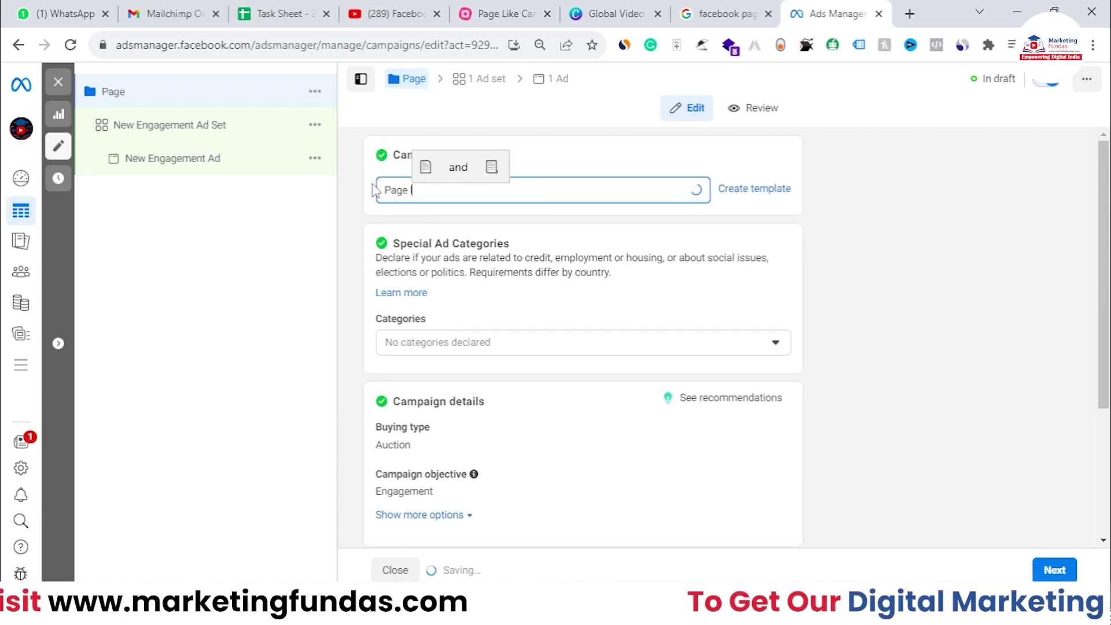
{"action": "type", "text": " Ca"}
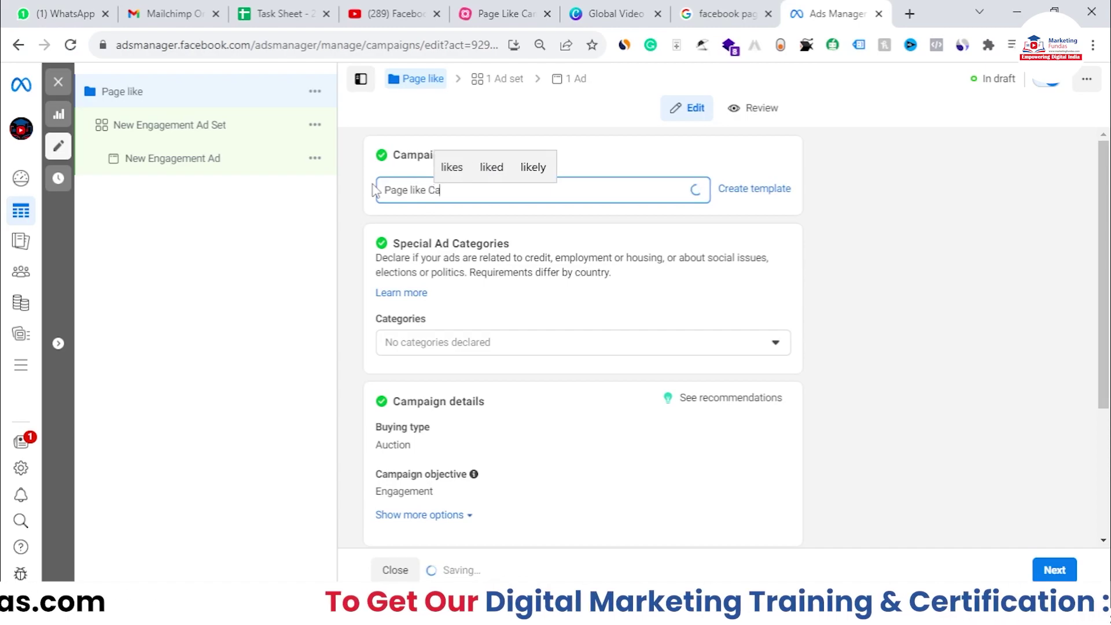
{"action": "type", "text": "mp"}
{"action": "key", "text": "BackSpace"}
{"action": "type", "text": "m"}
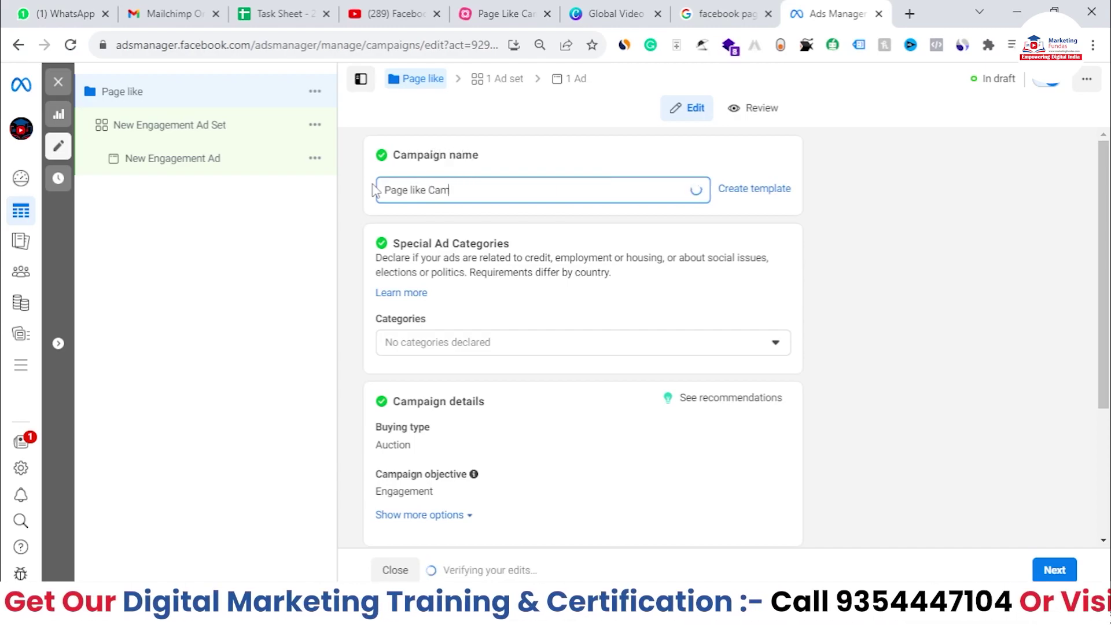
{"action": "type", "text": "paign"}
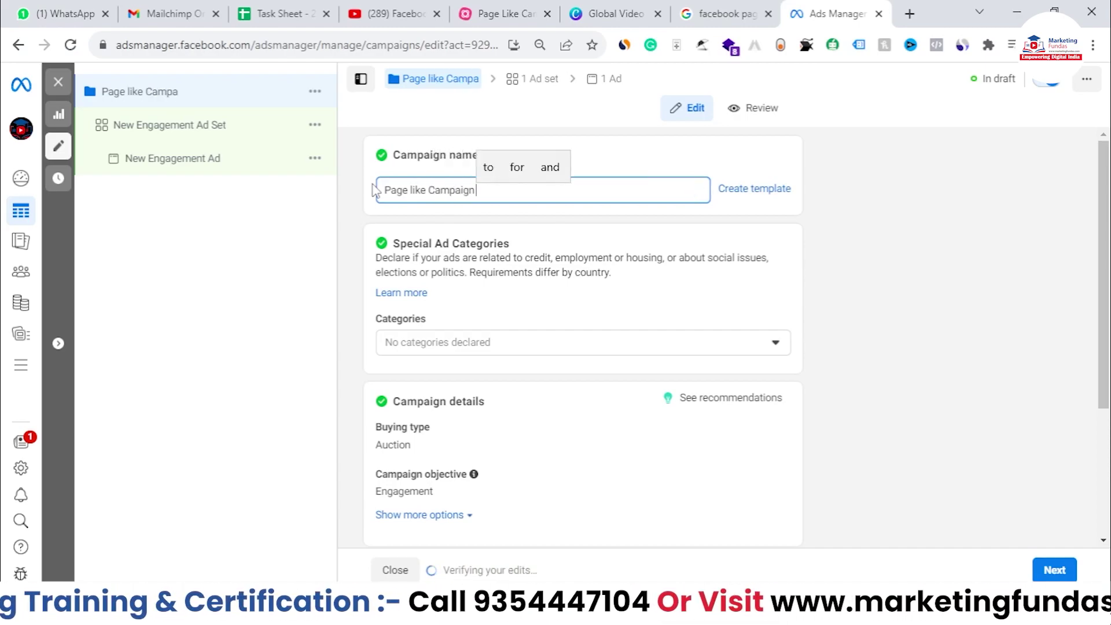
{"action": "type", "text": " | Lookalike |"}
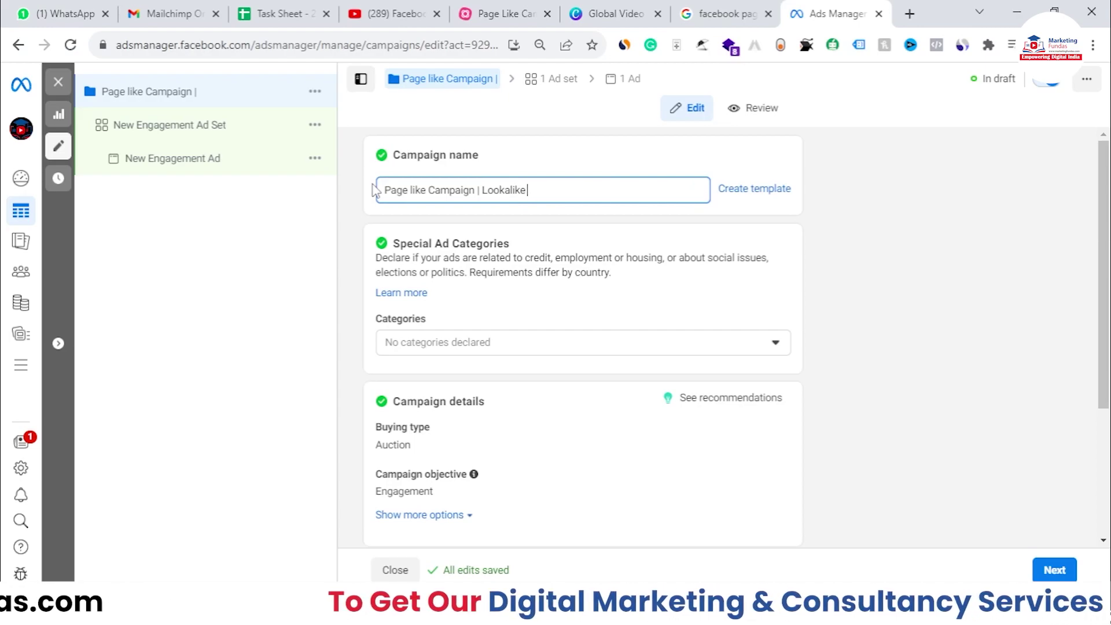
{"action": "type", "text": "Date"}
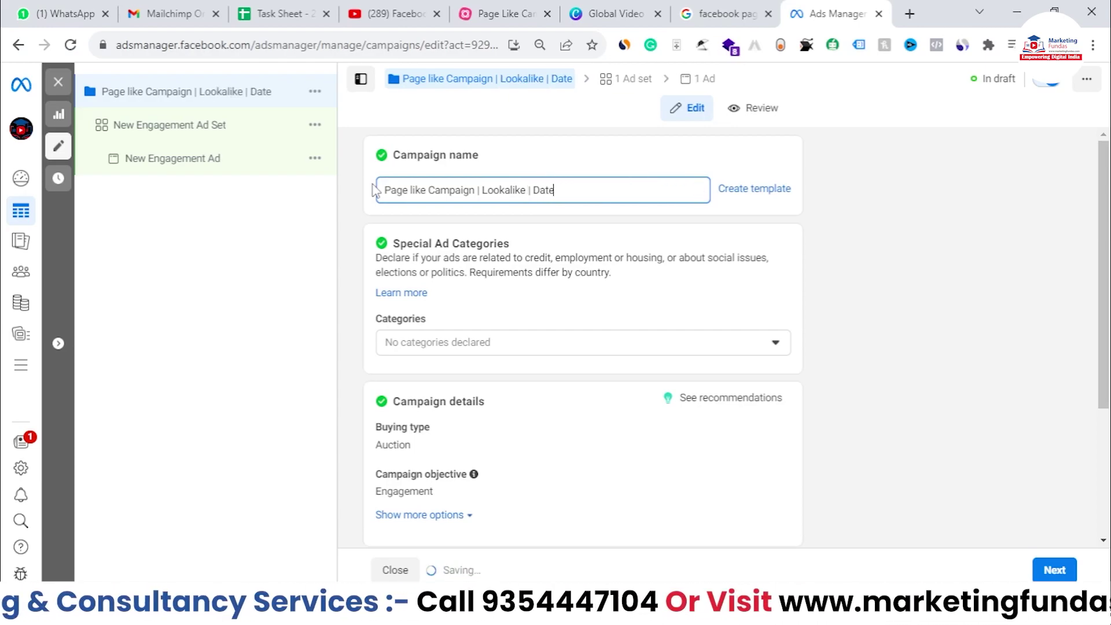
{"action": "scroll", "coordinate": [579, 218], "scroll_direction": "down", "scroll_amount": 3}
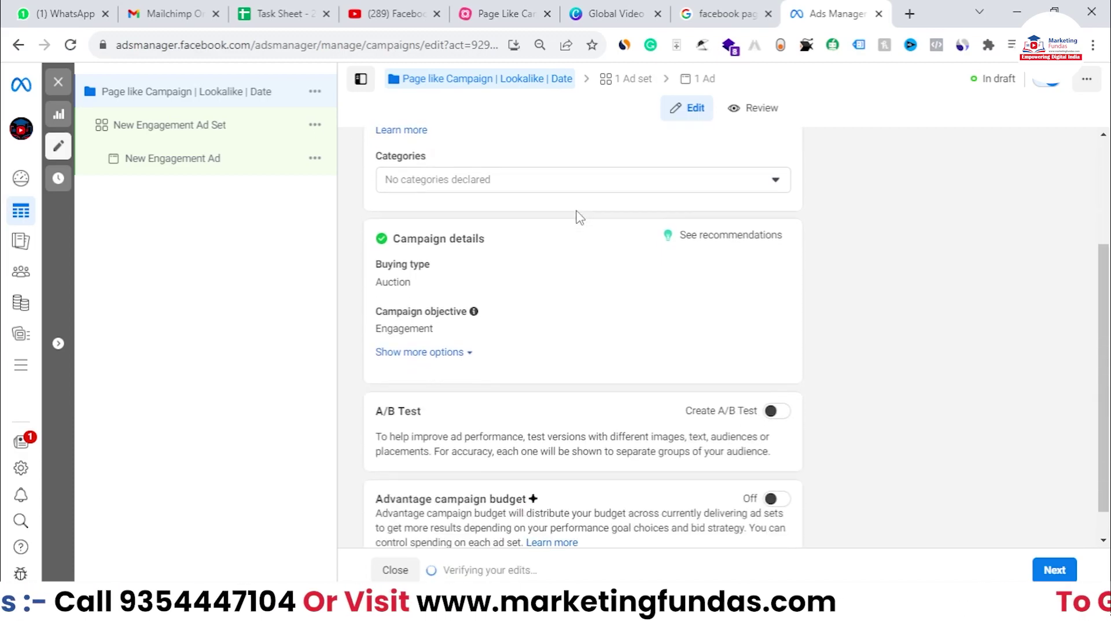
{"action": "scroll", "coordinate": [457, 322], "scroll_direction": "down", "scroll_amount": 1}
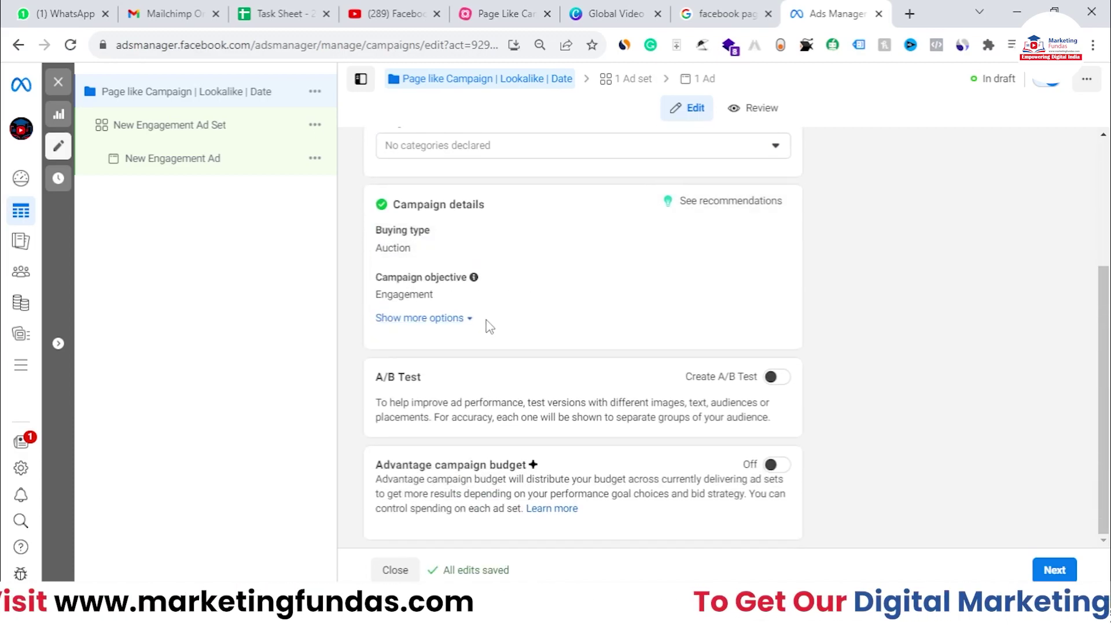
- In the ad set, send engagement to the Facebook Page, keeping MF Global as the Page
{"action": "left_click", "coordinate": [1061, 573]}
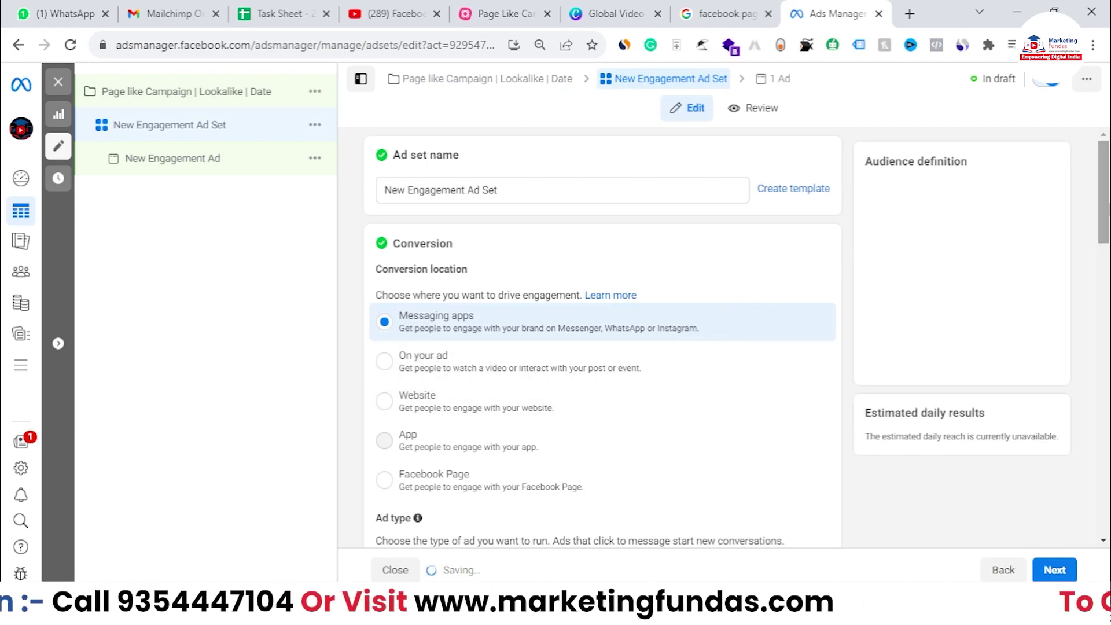
{"action": "scroll", "coordinate": [1060, 237], "scroll_direction": "down", "scroll_amount": 1}
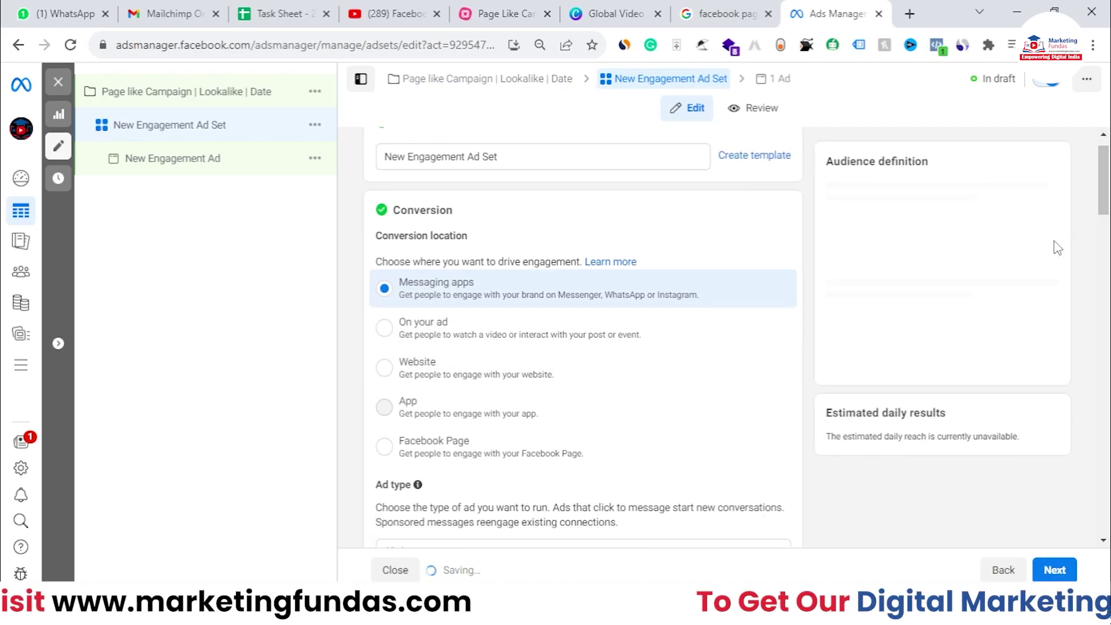
{"action": "left_click", "coordinate": [386, 454]}
{"action": "scroll", "coordinate": [575, 422], "scroll_direction": "down", "scroll_amount": 3}
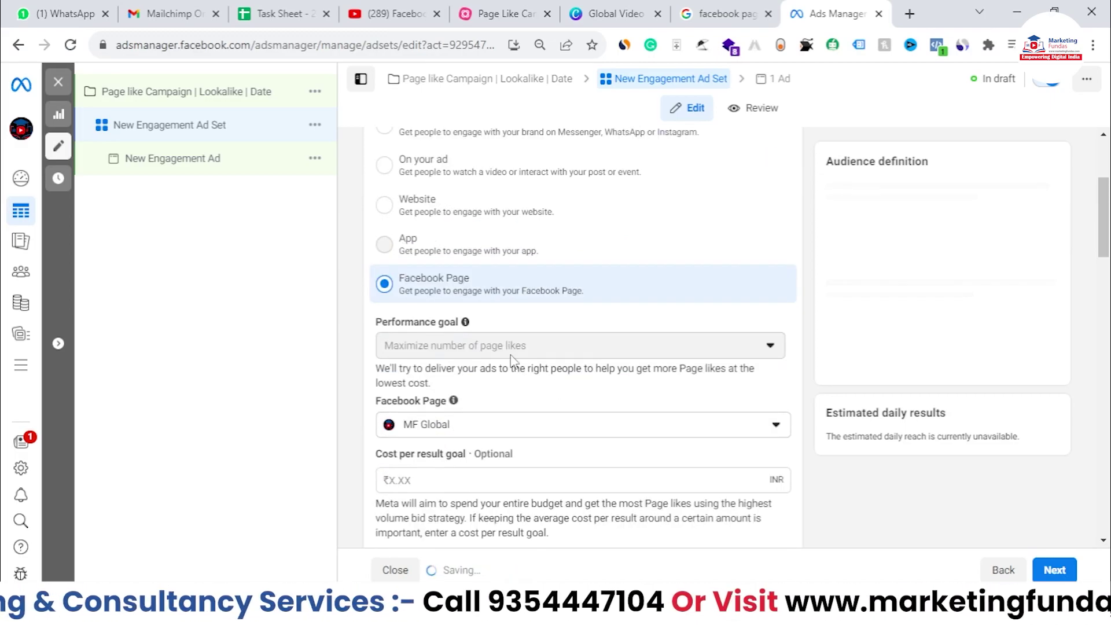
{"action": "left_click", "coordinate": [494, 431]}
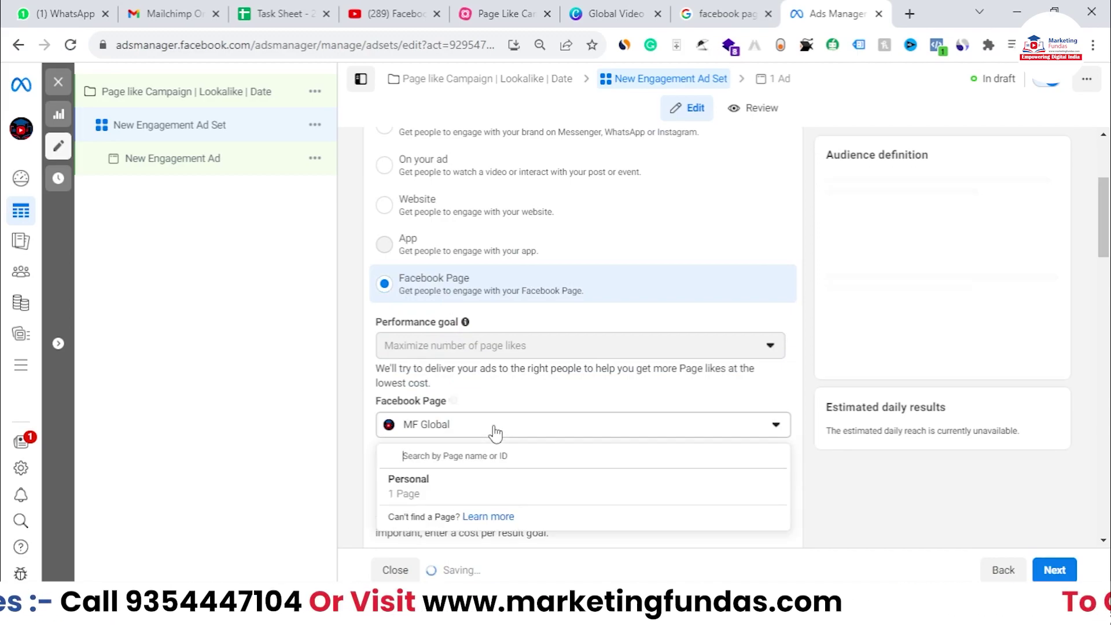
{"action": "scroll", "coordinate": [523, 405], "scroll_direction": "up", "scroll_amount": 1}
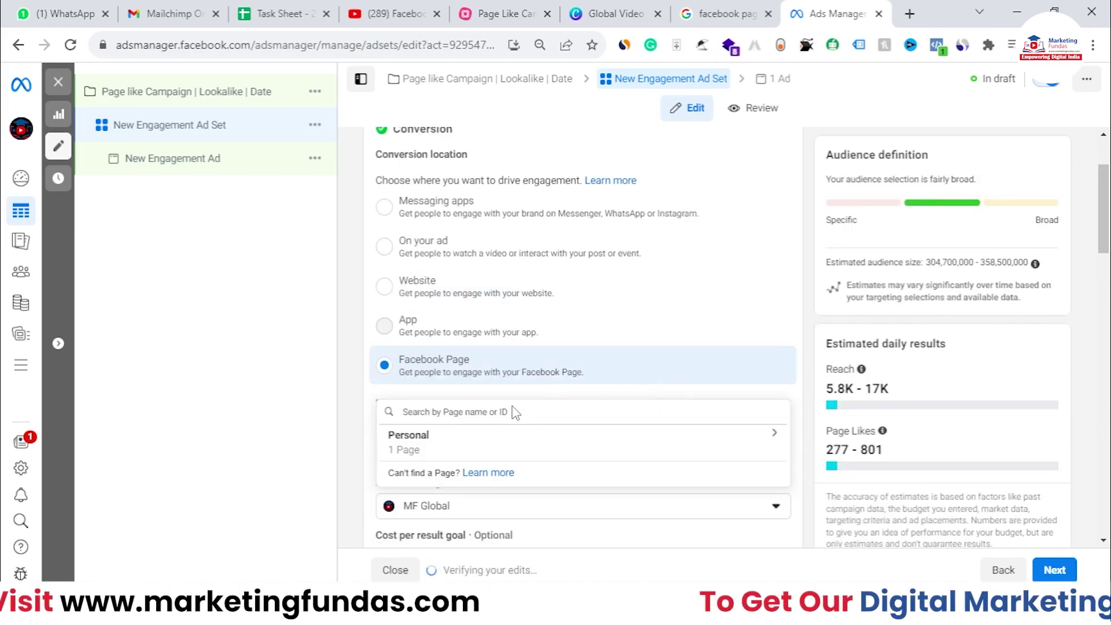
{"action": "left_click", "coordinate": [276, 415]}
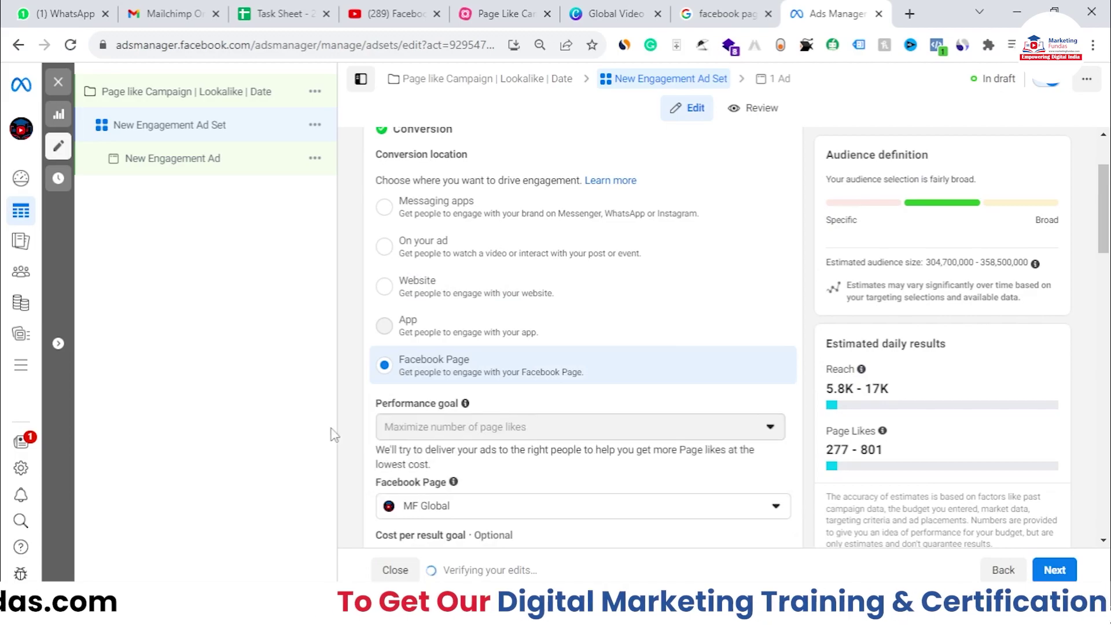
- Scroll down to the Cost per result goal field to enter a goal
{"action": "scroll", "coordinate": [544, 507], "scroll_direction": "down", "scroll_amount": 2}
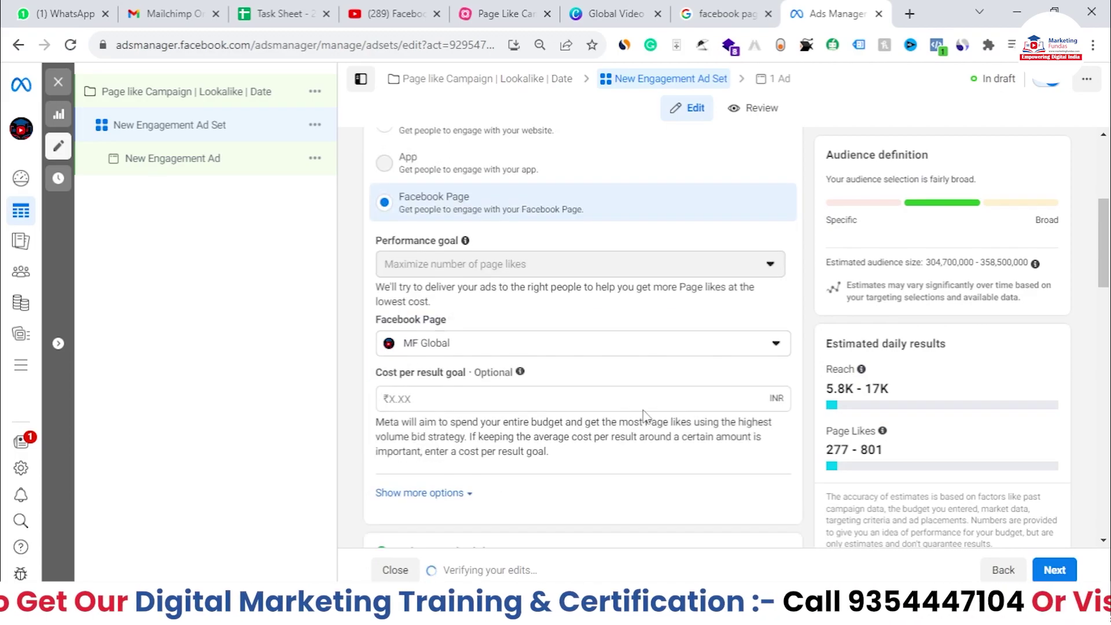
{"action": "scroll", "coordinate": [647, 416], "scroll_direction": "down", "scroll_amount": 1}
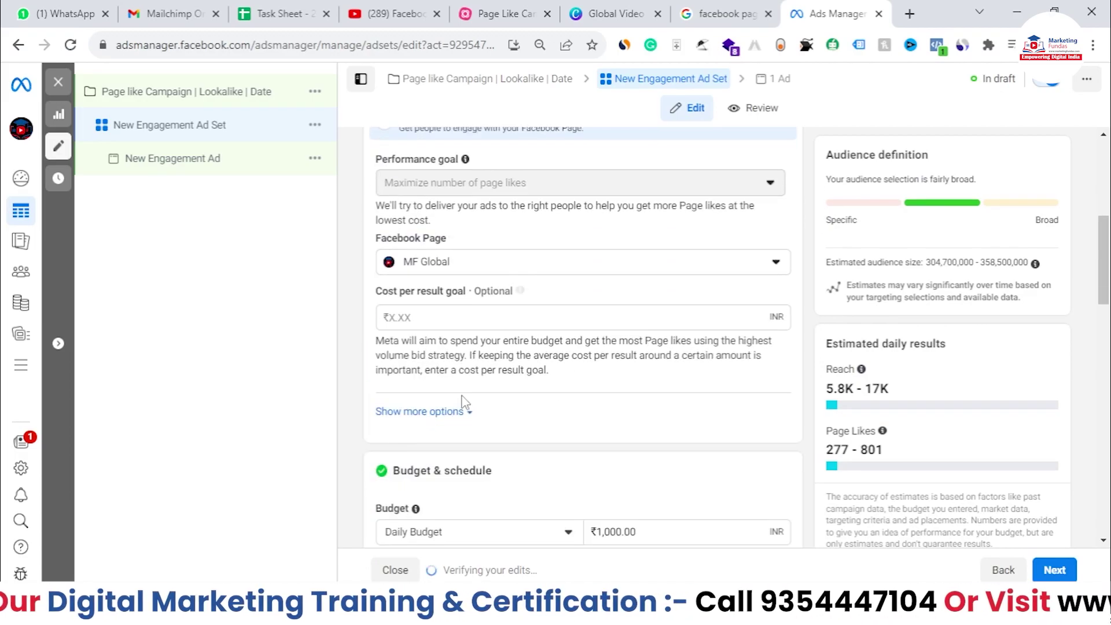
{"action": "left_click", "coordinate": [431, 316]}
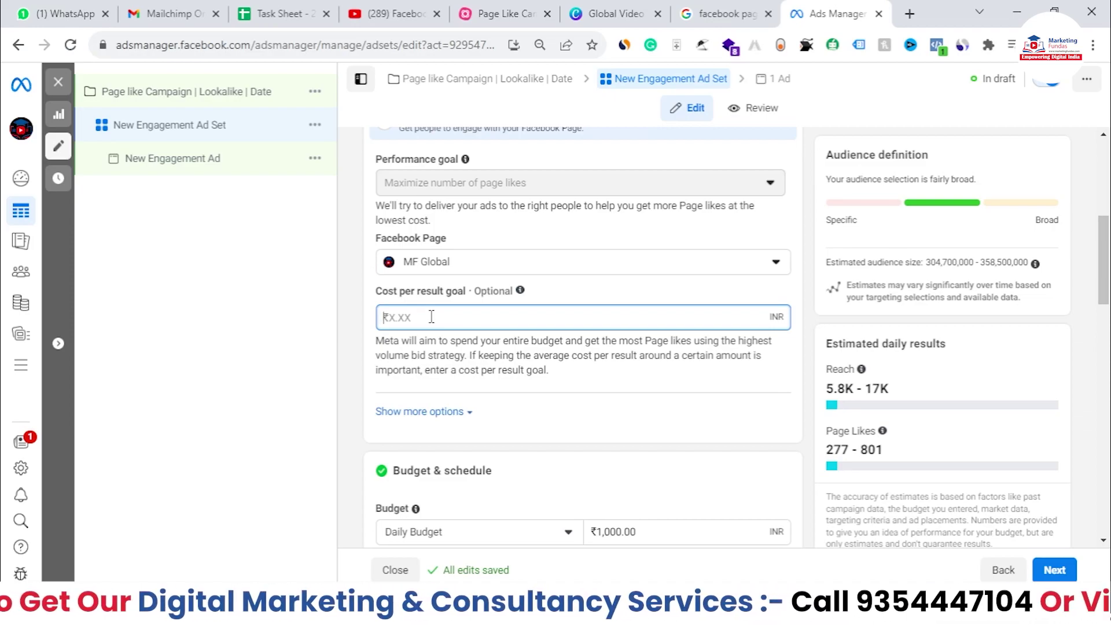
{"action": "double_click", "coordinate": [478, 291]}
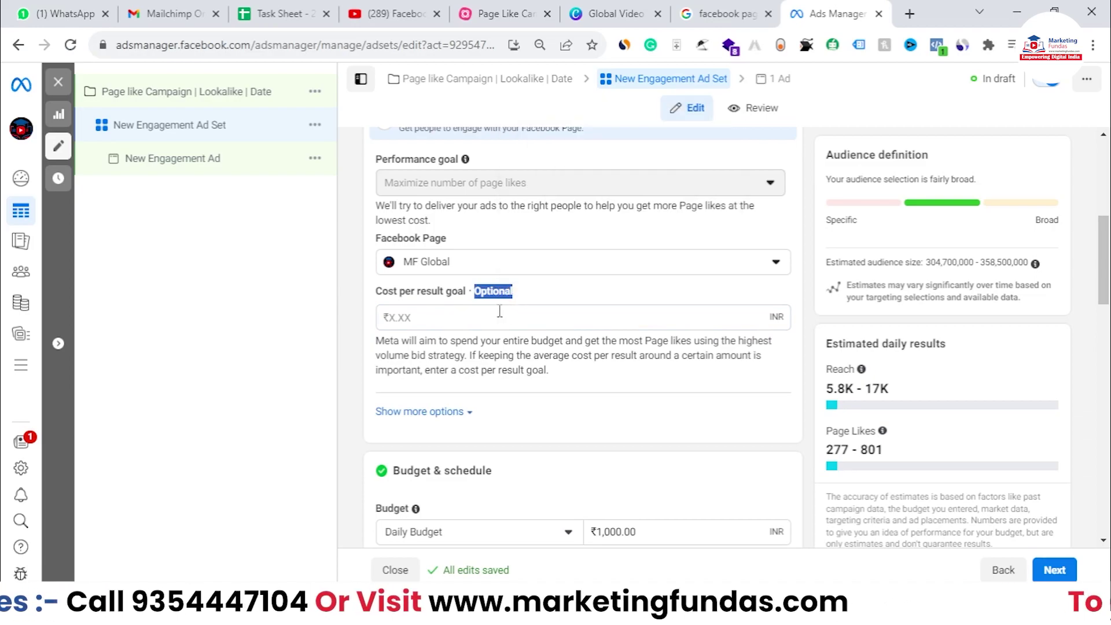
{"action": "left_click", "coordinate": [499, 311]}
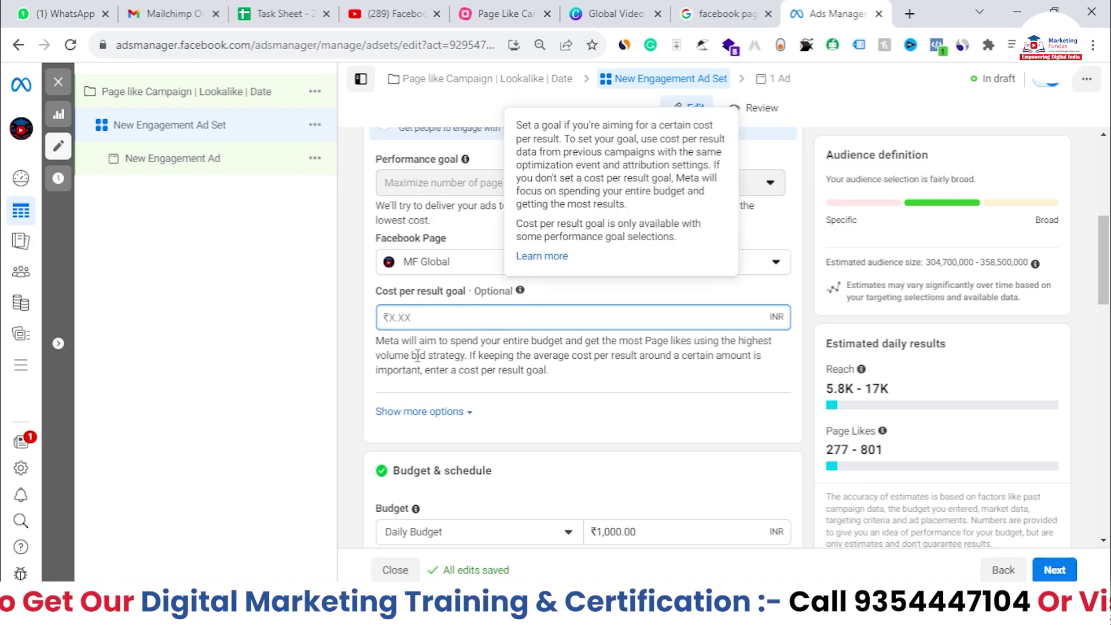
{"action": "left_click", "coordinate": [578, 383]}
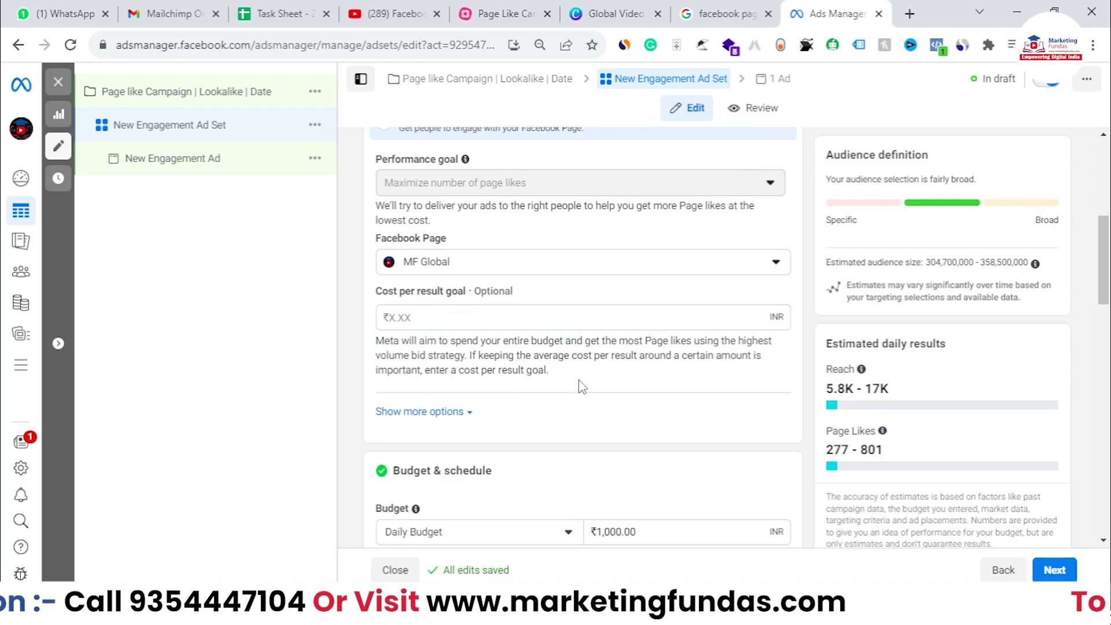
{"action": "left_click", "coordinate": [443, 324]}
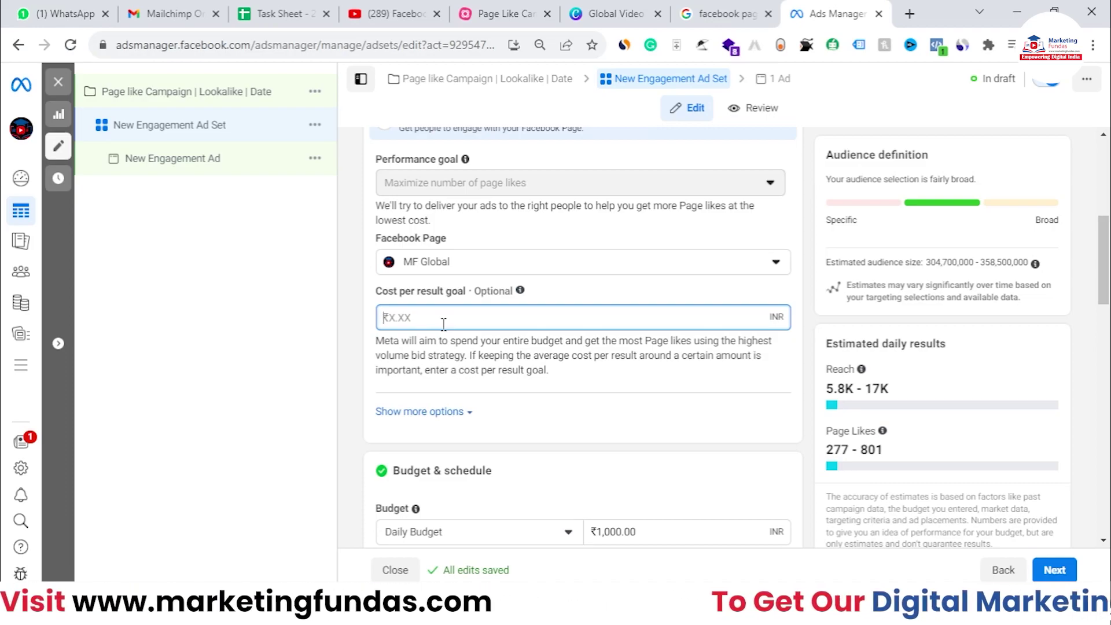
{"action": "type", "text": "1"}
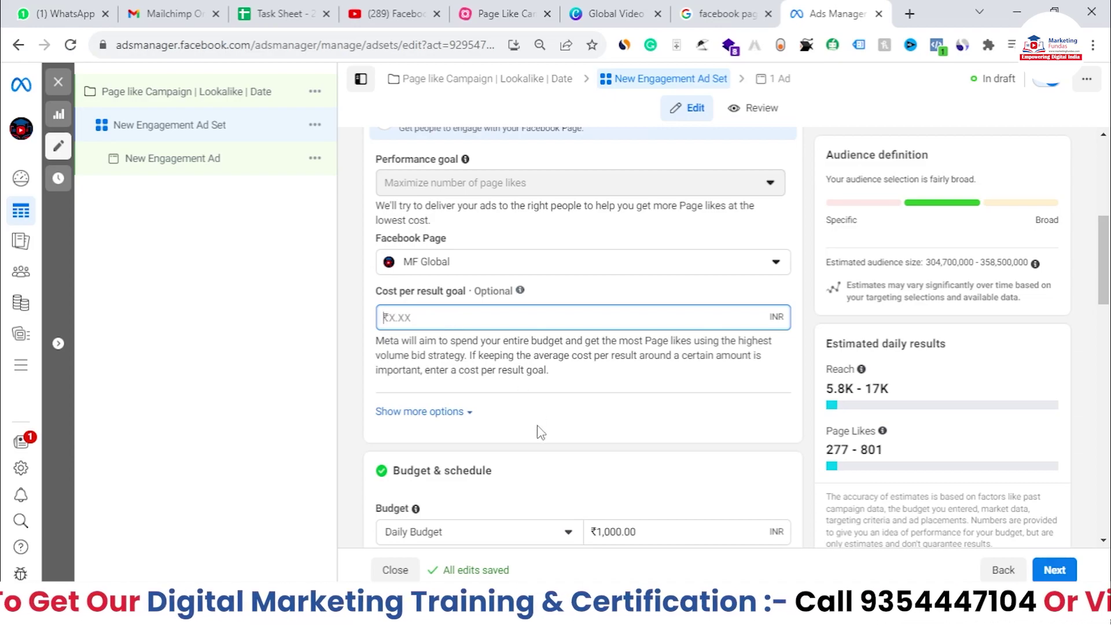
{"action": "scroll", "coordinate": [550, 426], "scroll_direction": "down", "scroll_amount": 1}
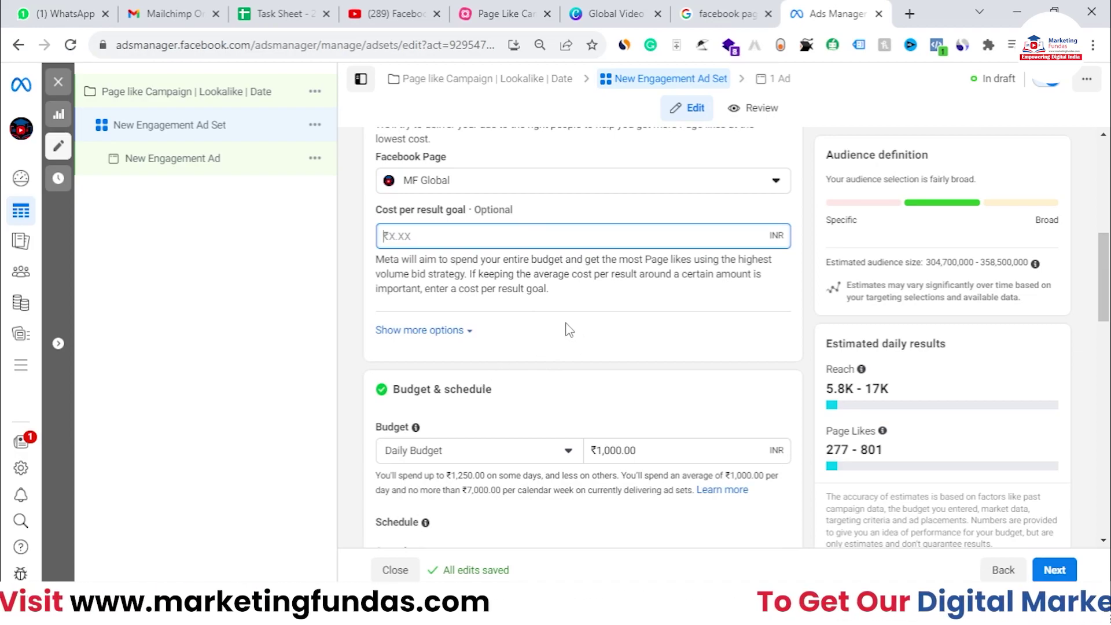
{"action": "scroll", "coordinate": [611, 320], "scroll_direction": "down", "scroll_amount": 2}
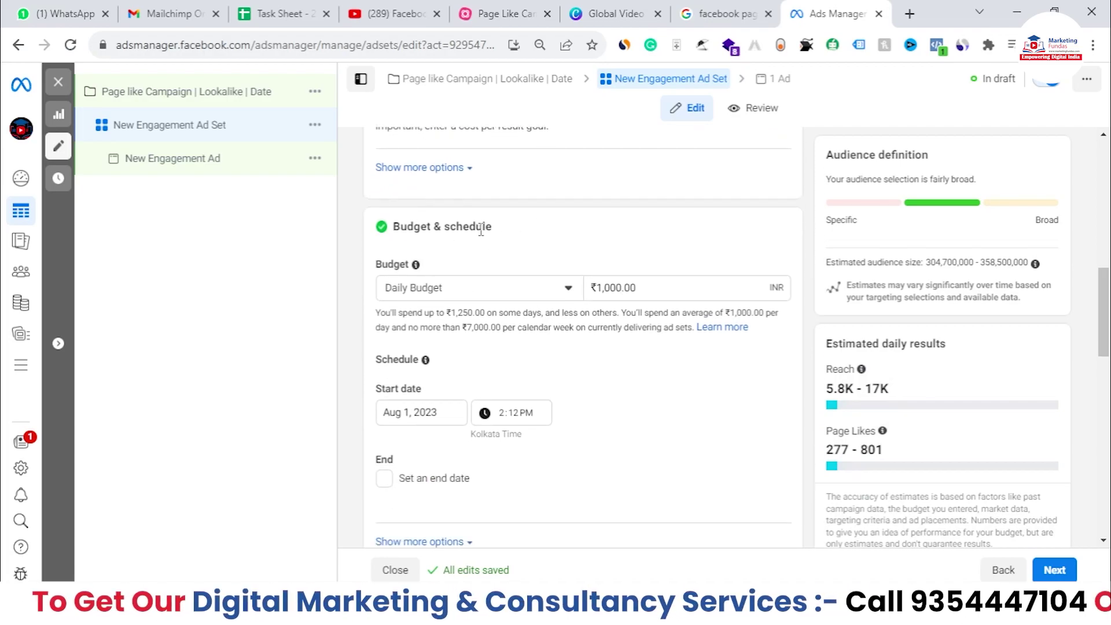
- Change the ad set budget to an ₹800 daily budget
{"action": "double_click", "coordinate": [463, 218]}
{"action": "left_click", "coordinate": [558, 225]}
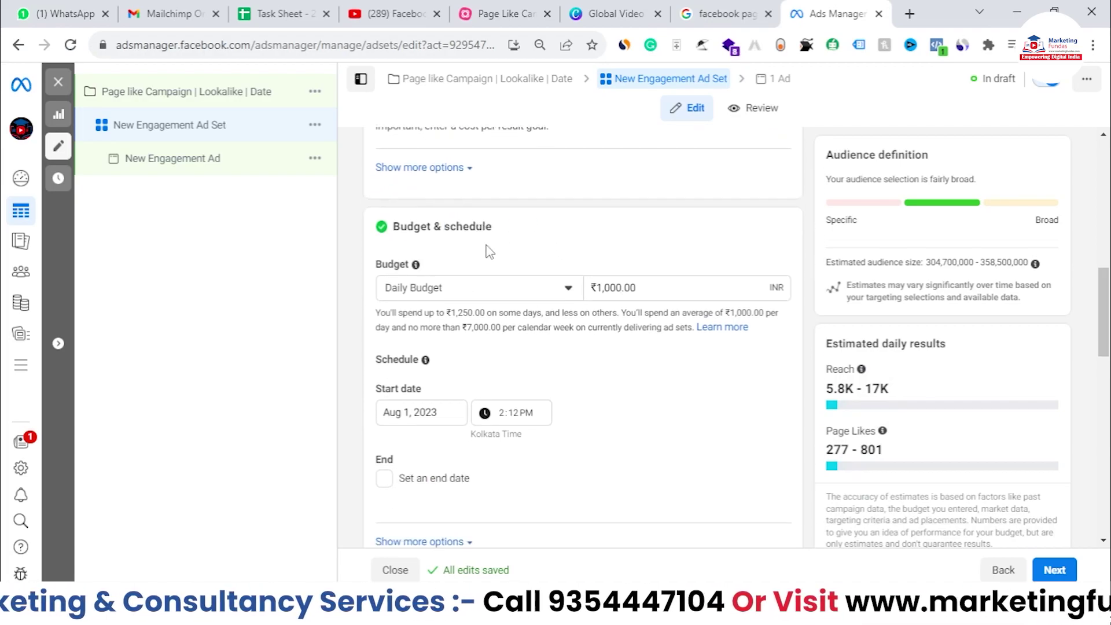
{"action": "scroll", "coordinate": [461, 261], "scroll_direction": "down", "scroll_amount": 1}
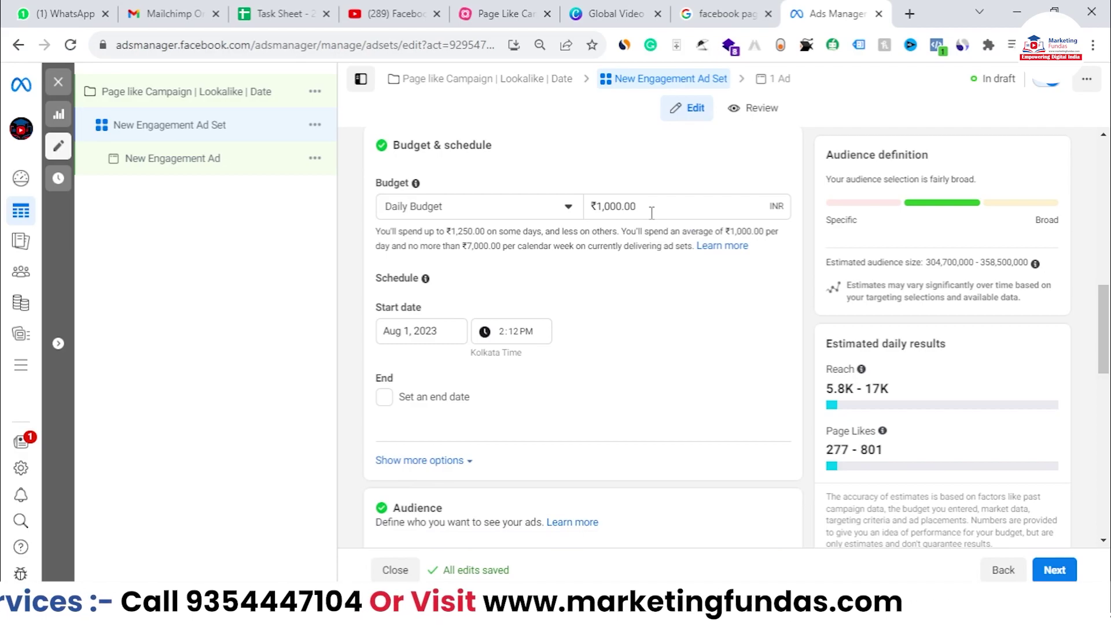
{"action": "left_click_drag", "start_coordinate": [600, 212], "coordinate": [629, 214]}
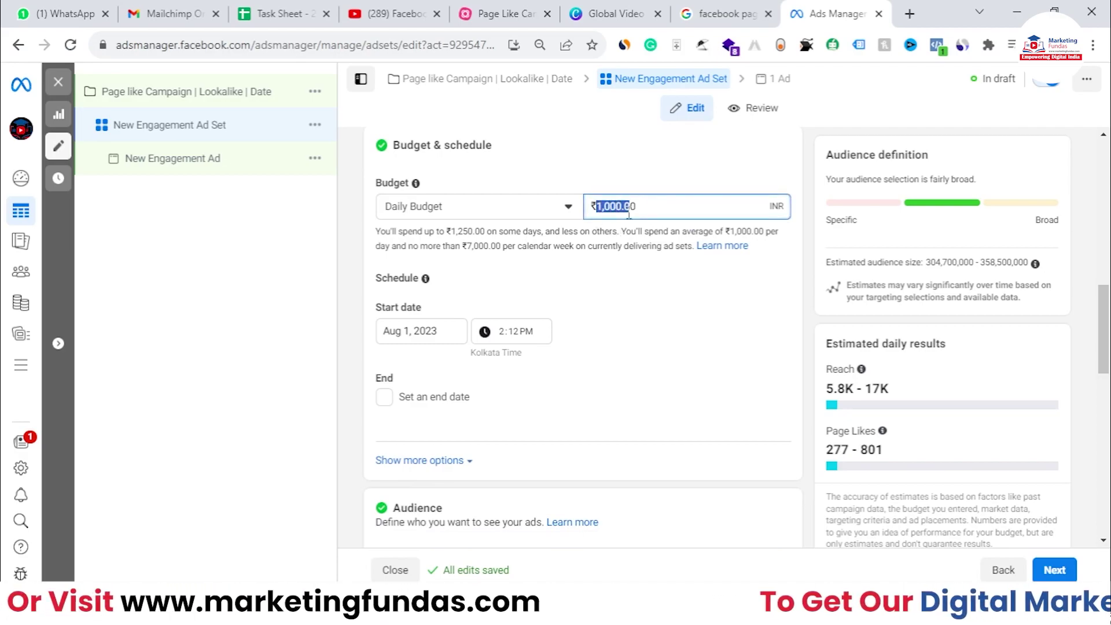
{"action": "type", "text": "8000"}
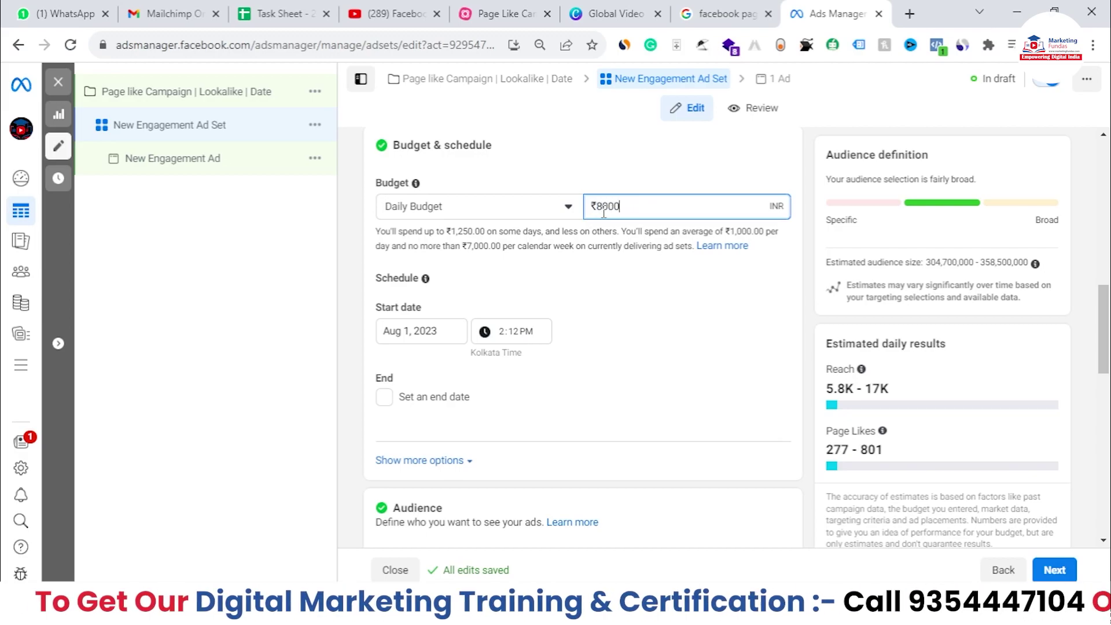
{"action": "key", "text": "BackSpace"}
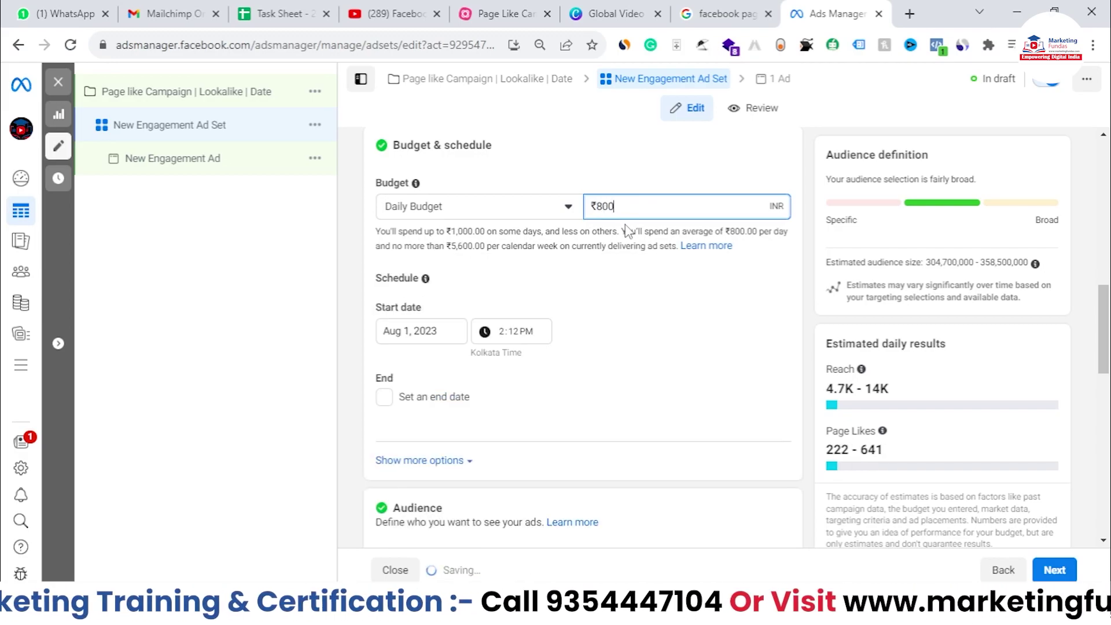
{"action": "left_click", "coordinate": [547, 209]}
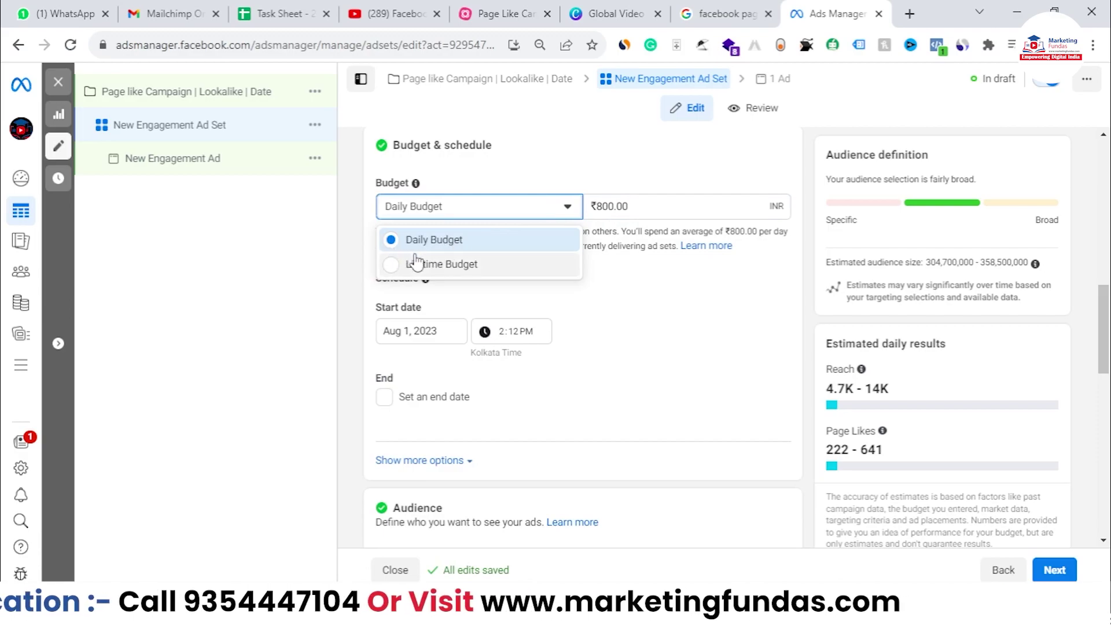
{"action": "left_click", "coordinate": [668, 282]}
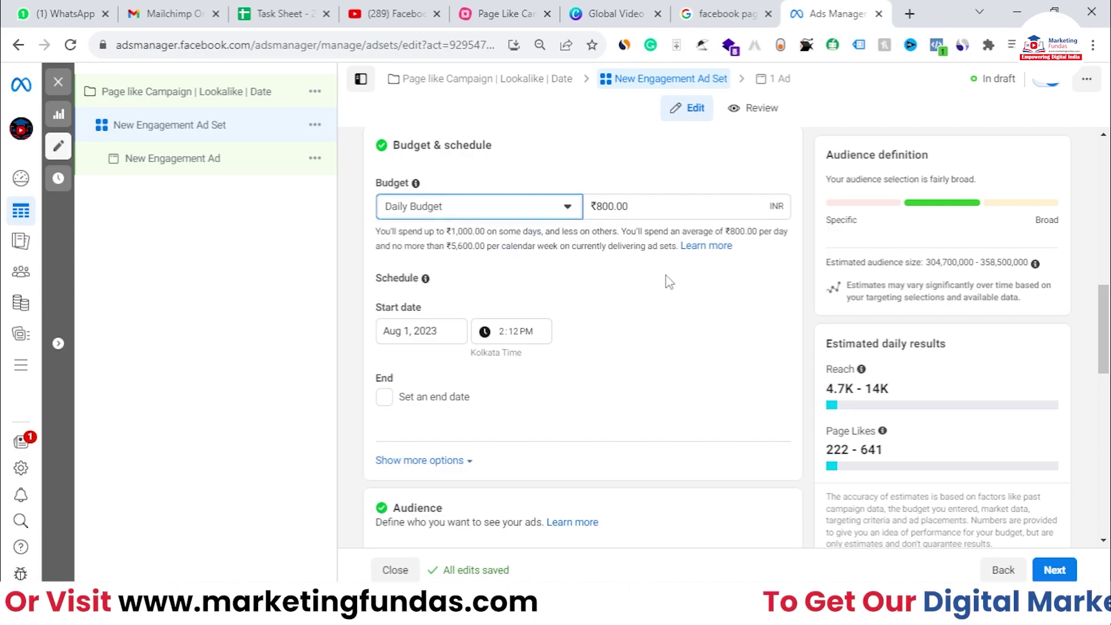
- Scroll to the Audience section and open the list of existing custom audiences
{"action": "scroll", "coordinate": [666, 286], "scroll_direction": "down", "scroll_amount": 2}
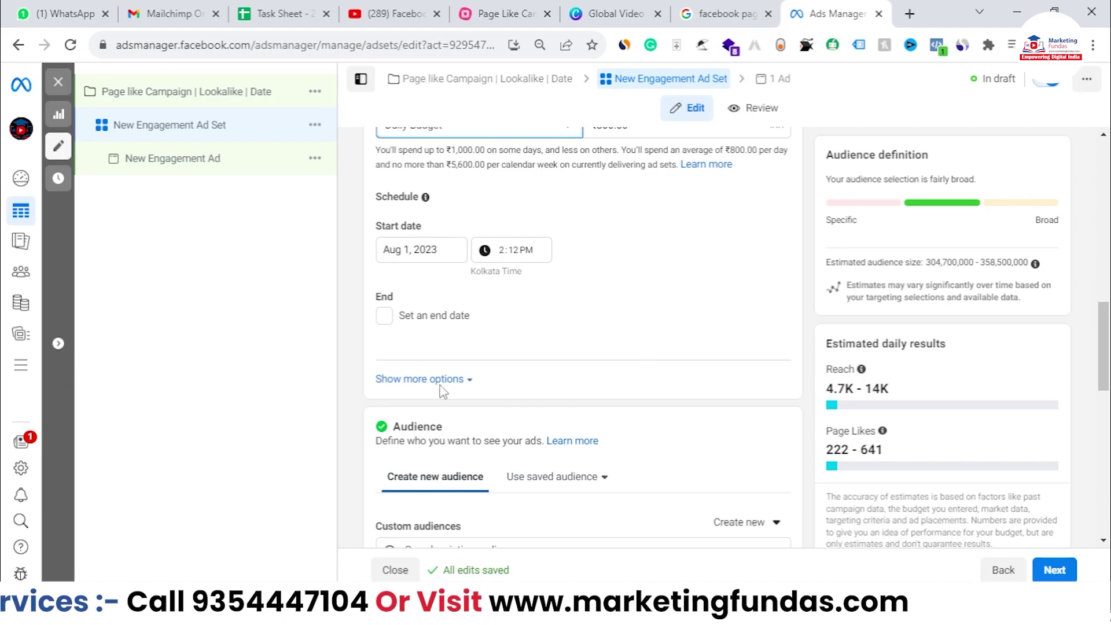
{"action": "scroll", "coordinate": [446, 293], "scroll_direction": "down", "scroll_amount": 3}
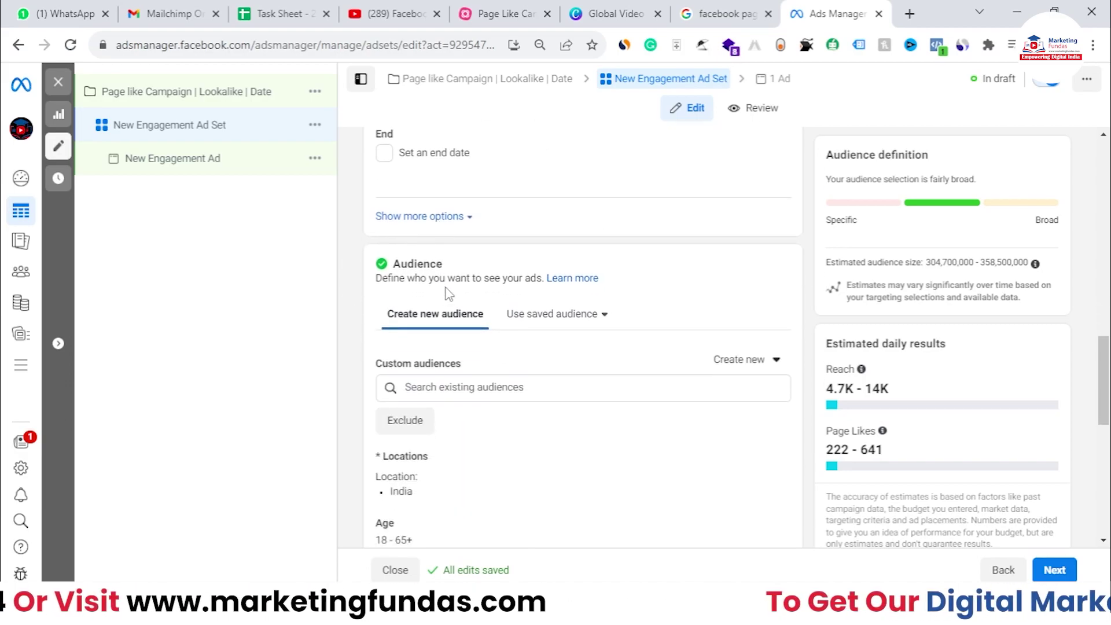
{"action": "scroll", "coordinate": [380, 250], "scroll_direction": "up", "scroll_amount": 3}
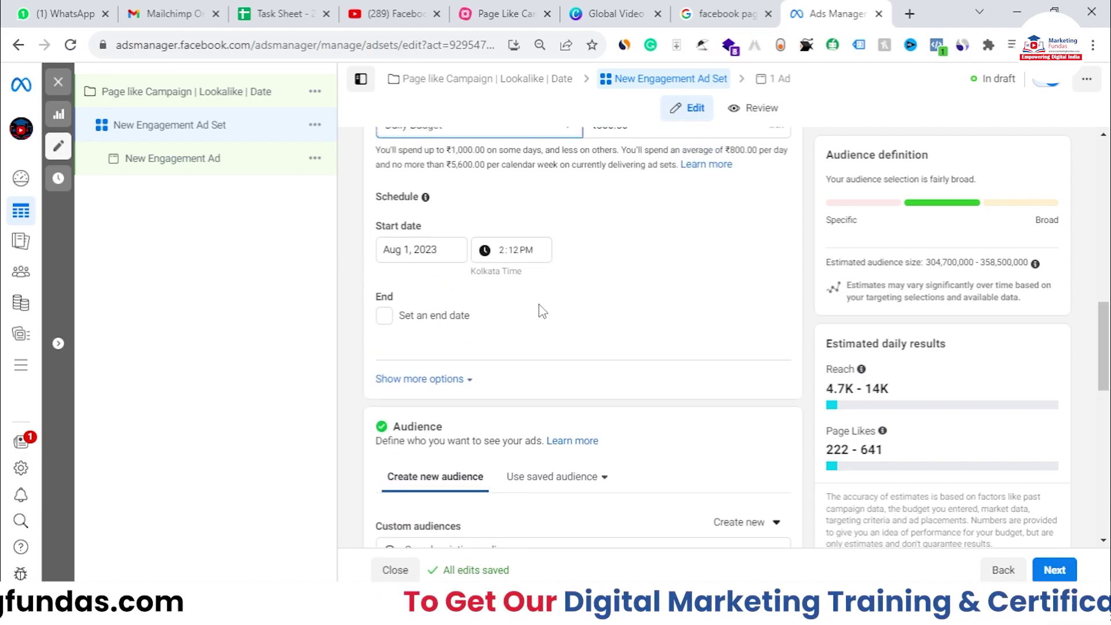
{"action": "scroll", "coordinate": [542, 308], "scroll_direction": "down", "scroll_amount": 5}
{"action": "scroll", "coordinate": [540, 304], "scroll_direction": "down", "scroll_amount": 1}
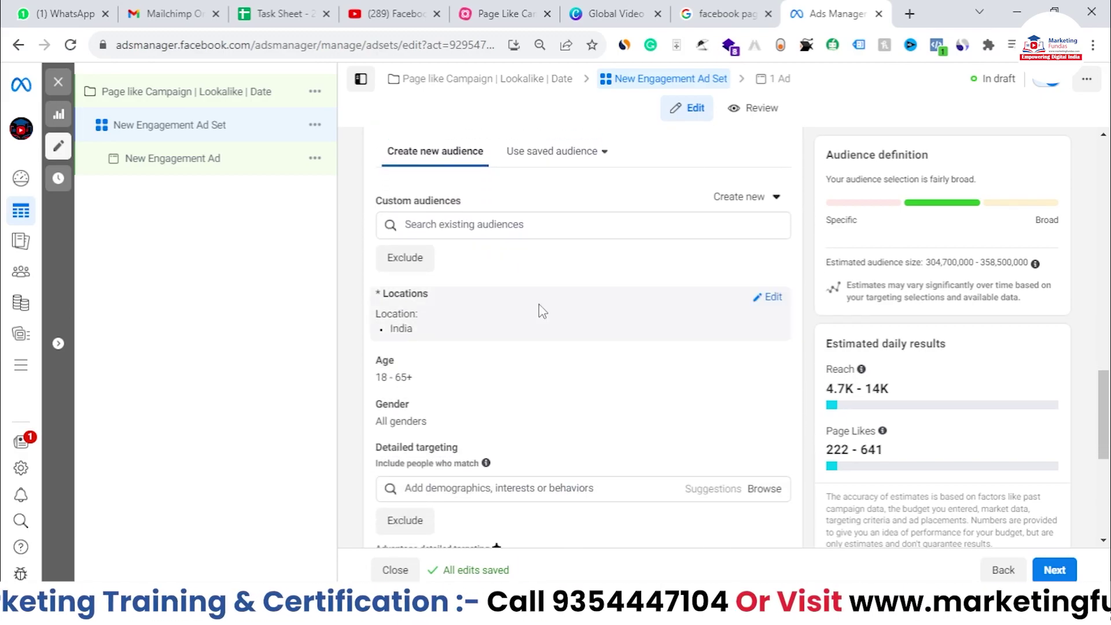
{"action": "scroll", "coordinate": [538, 305], "scroll_direction": "up", "scroll_amount": 1}
{"action": "left_click", "coordinate": [403, 249]}
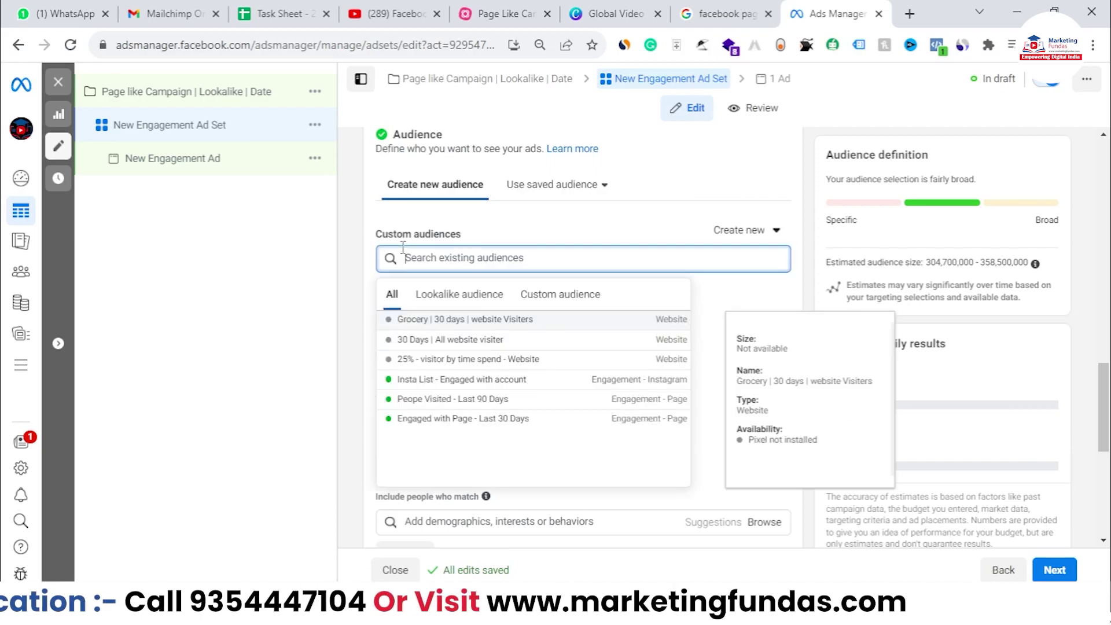
- Filter the list to lookalike audiences and open the Create a Lookalike Audience dialog
{"action": "left_click", "coordinate": [457, 296]}
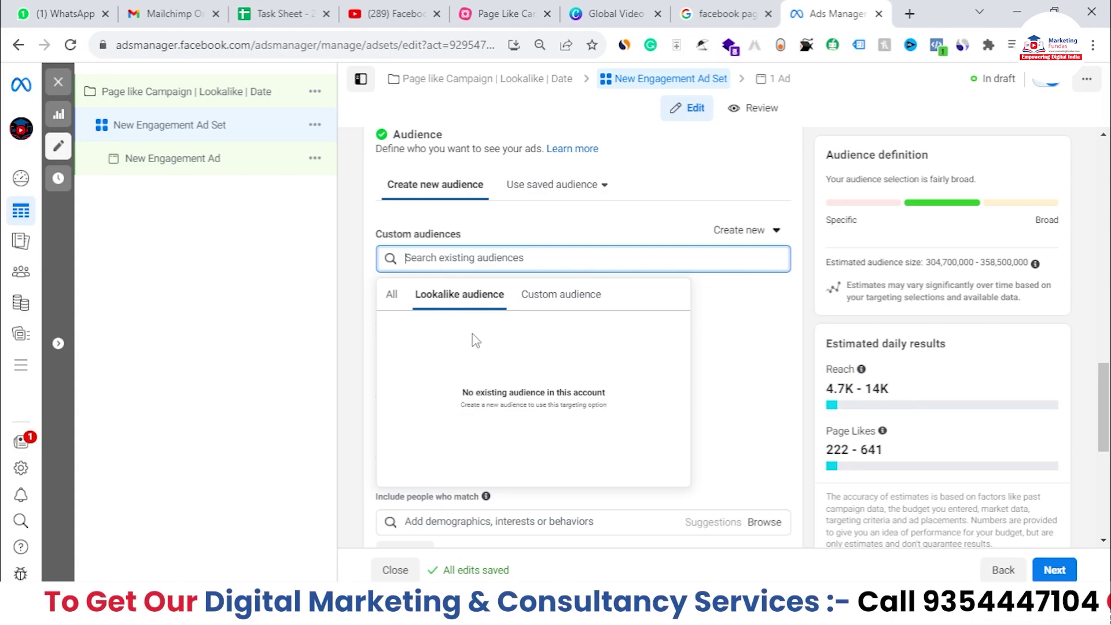
{"action": "left_click", "coordinate": [736, 230]}
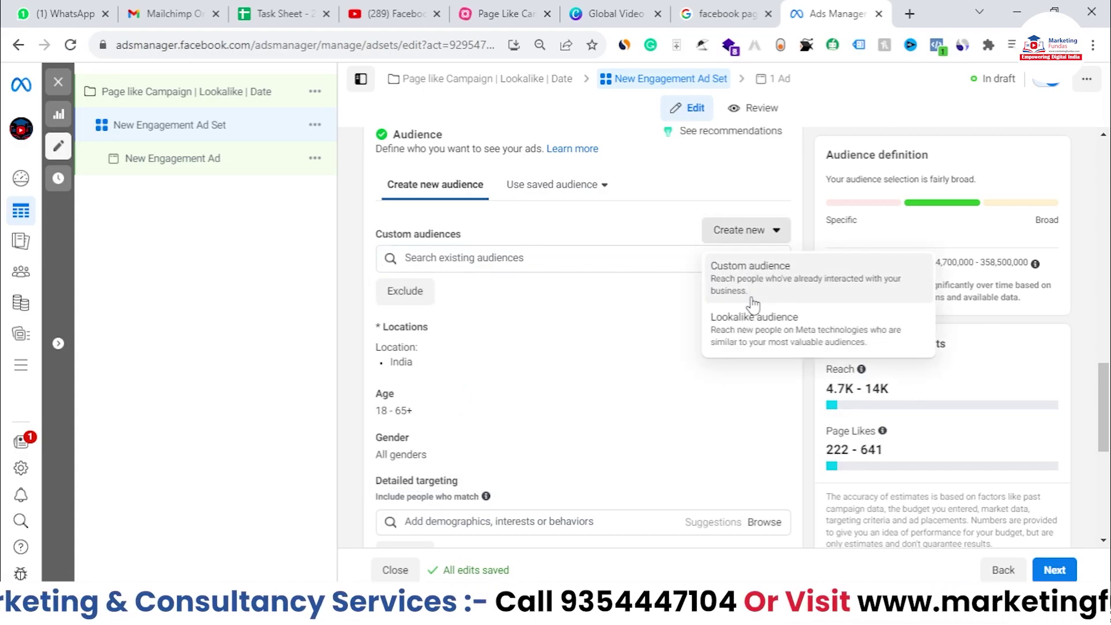
{"action": "left_click", "coordinate": [752, 317]}
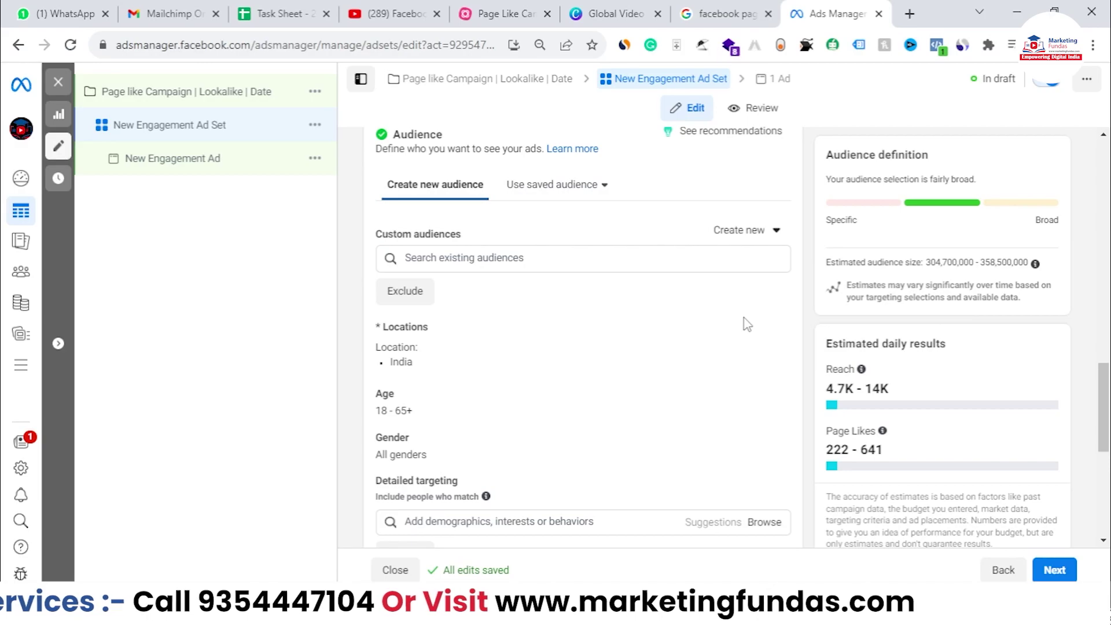
{"action": "left_click", "coordinate": [784, 118]}
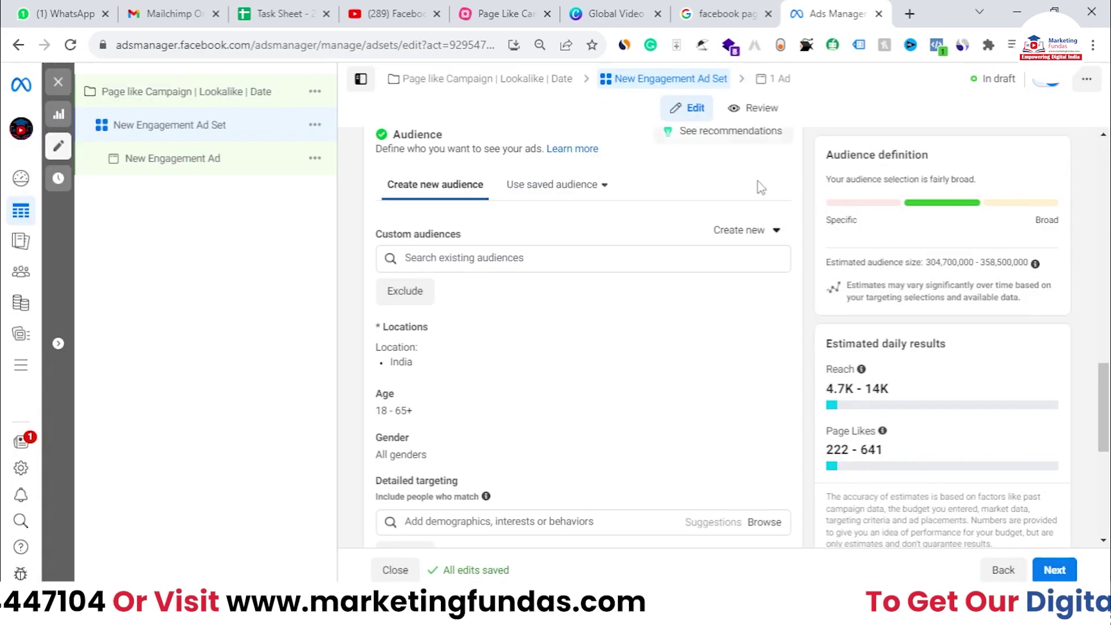
{"action": "left_click", "coordinate": [742, 231]}
{"action": "left_click", "coordinate": [769, 347]}
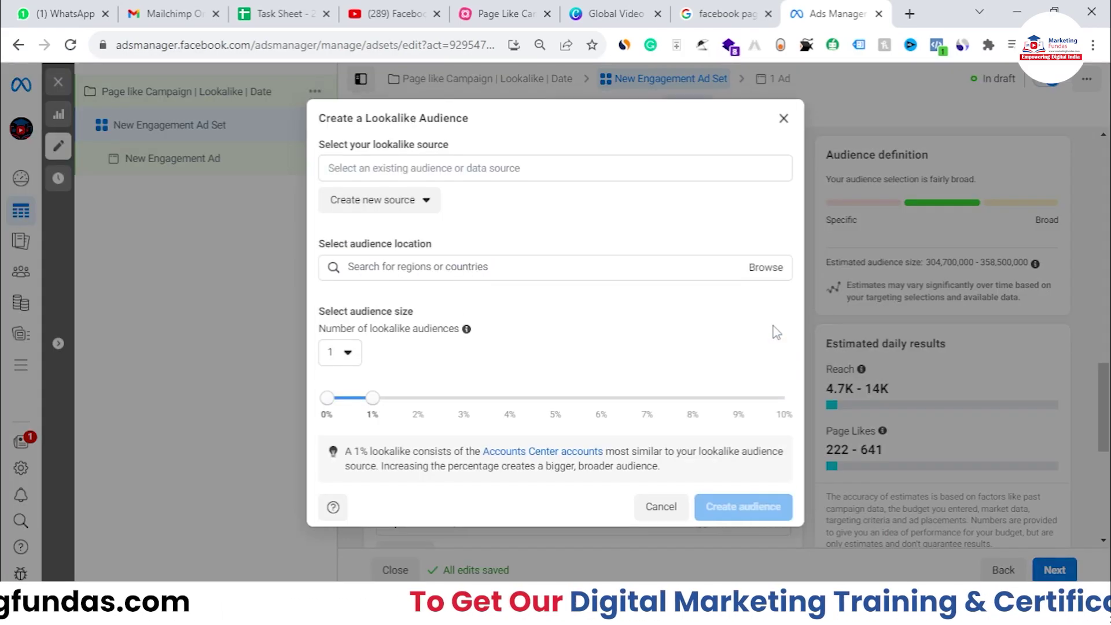
- Use custom audience '30 Days | All website visiter' as source, keep India, set size 2%, and create it
{"action": "left_click", "coordinate": [410, 168]}
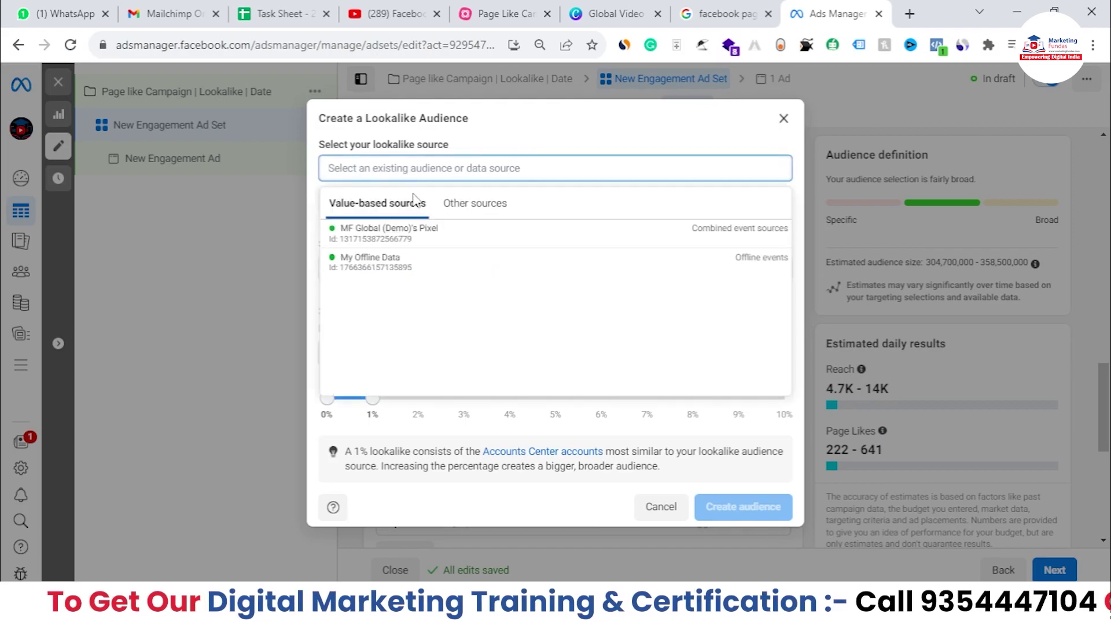
{"action": "left_click", "coordinate": [460, 207]}
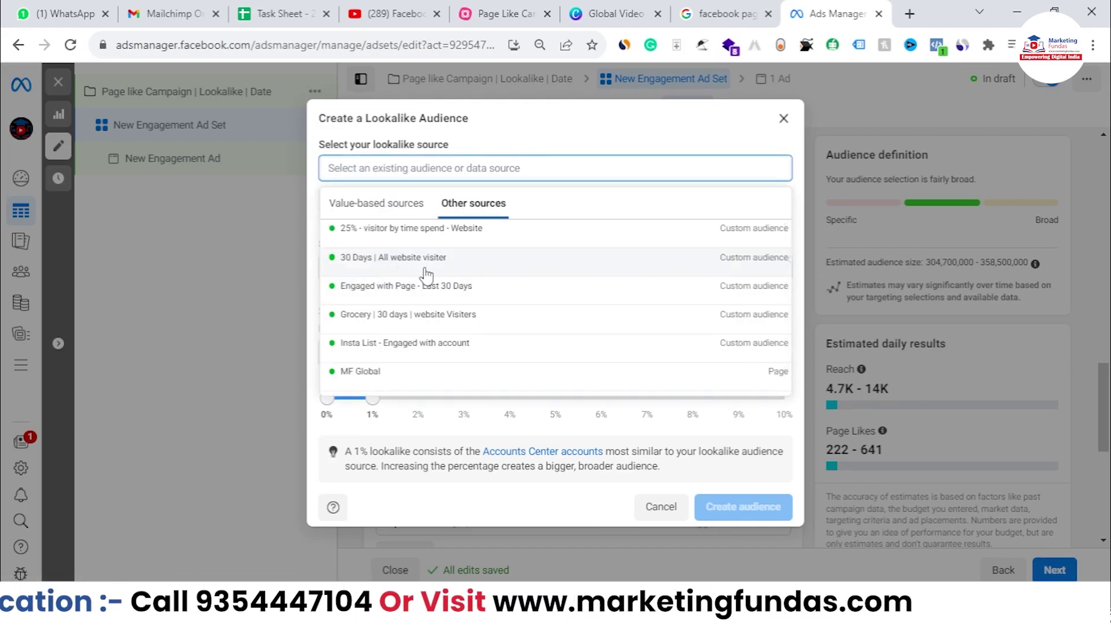
{"action": "left_click", "coordinate": [408, 261]}
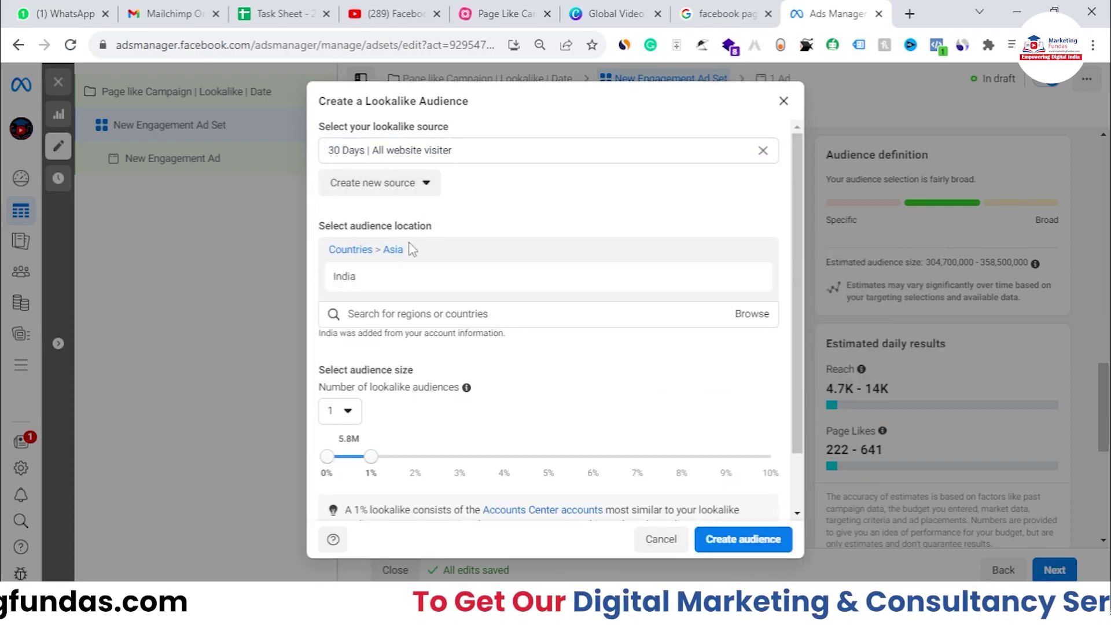
{"action": "mouse_move", "coordinate": [327, 258]}
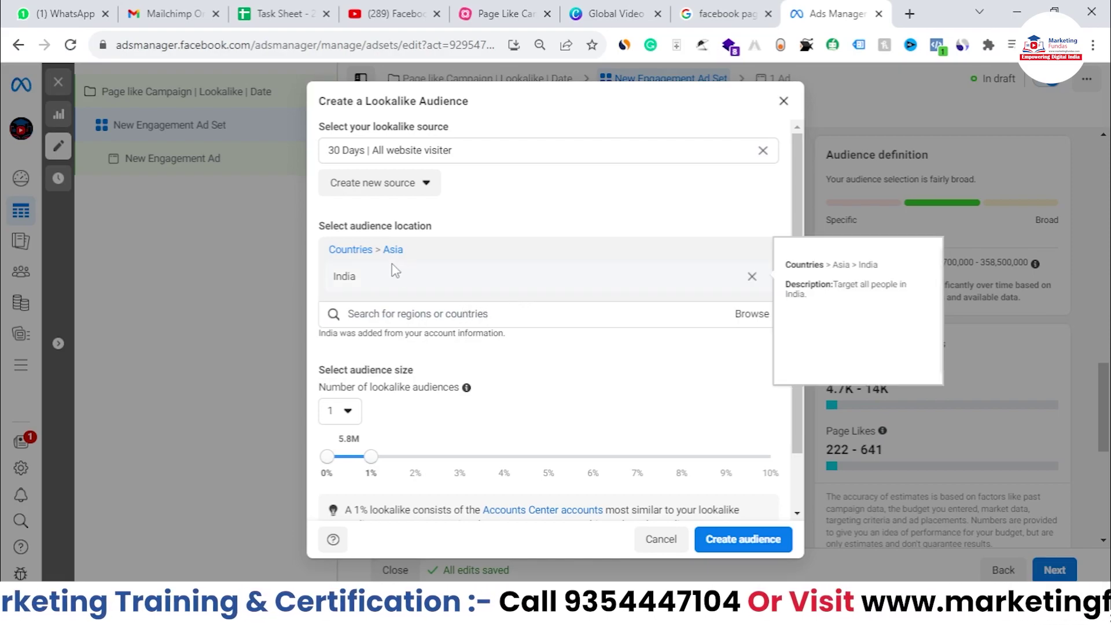
{"action": "scroll", "coordinate": [404, 383], "scroll_direction": "down", "scroll_amount": 1}
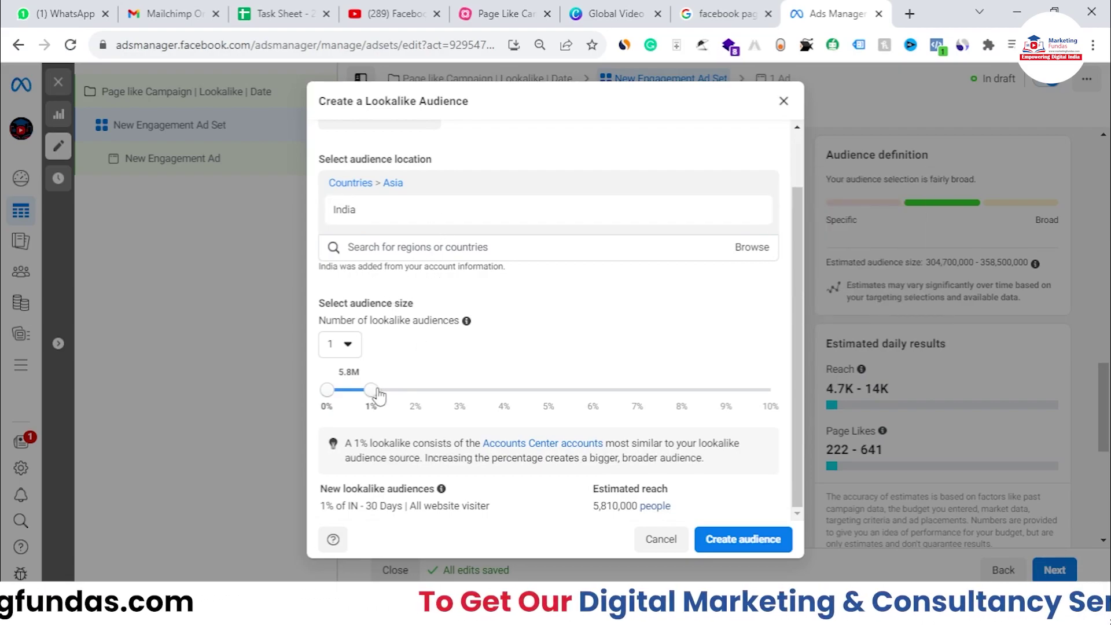
{"action": "left_click_drag", "start_coordinate": [371, 391], "coordinate": [416, 392]}
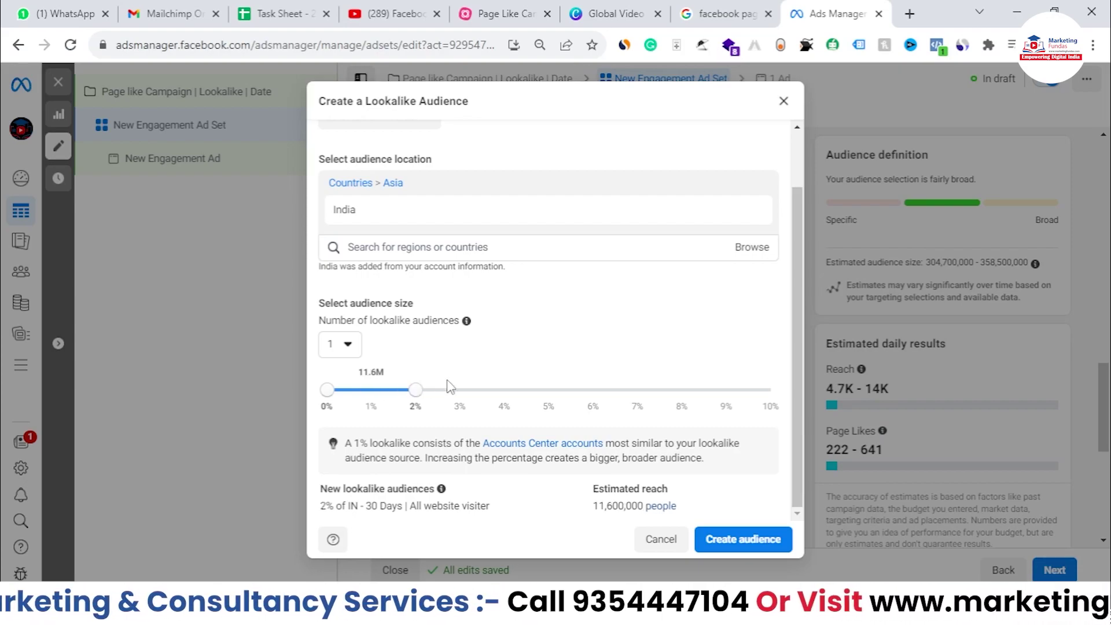
{"action": "left_click", "coordinate": [724, 548]}
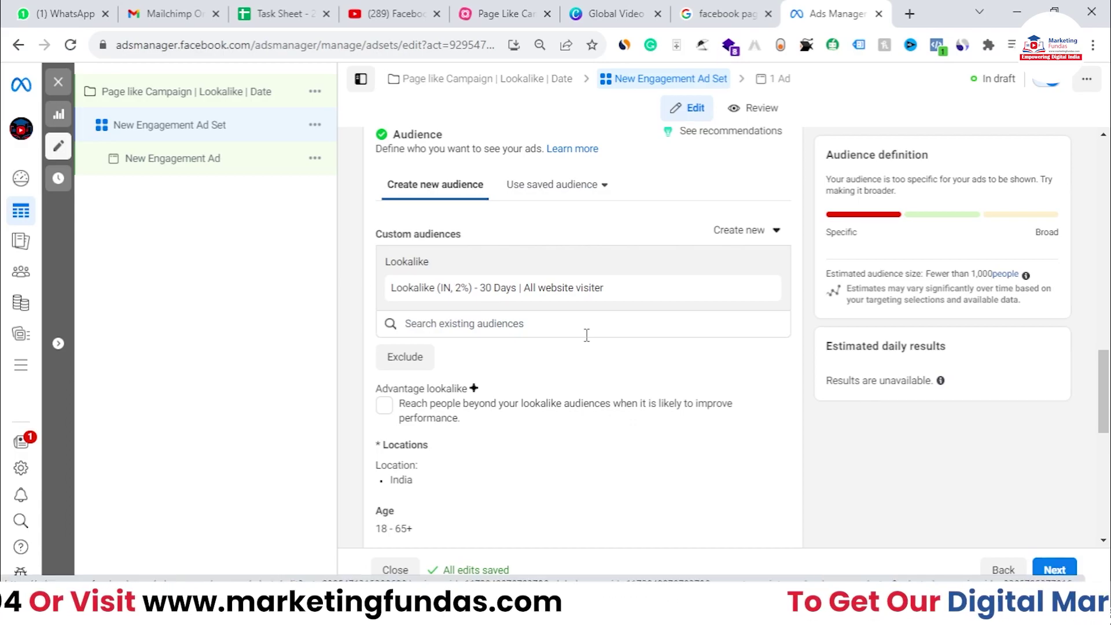
{"action": "scroll", "coordinate": [571, 446], "scroll_direction": "down", "scroll_amount": 4}
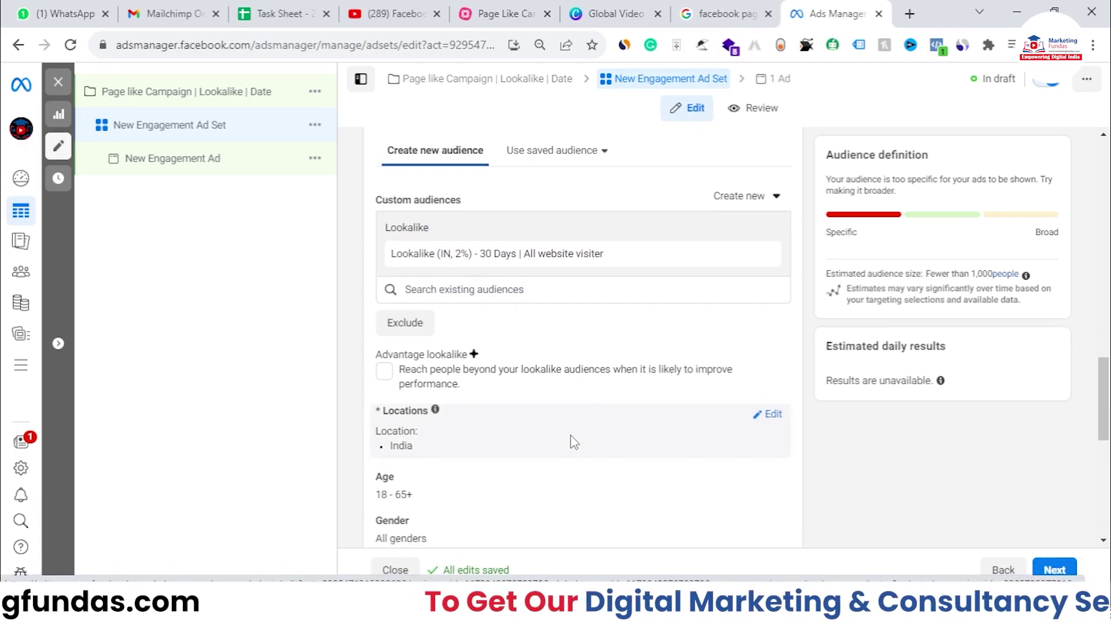
{"action": "scroll", "coordinate": [496, 316], "scroll_direction": "down", "scroll_amount": 1}
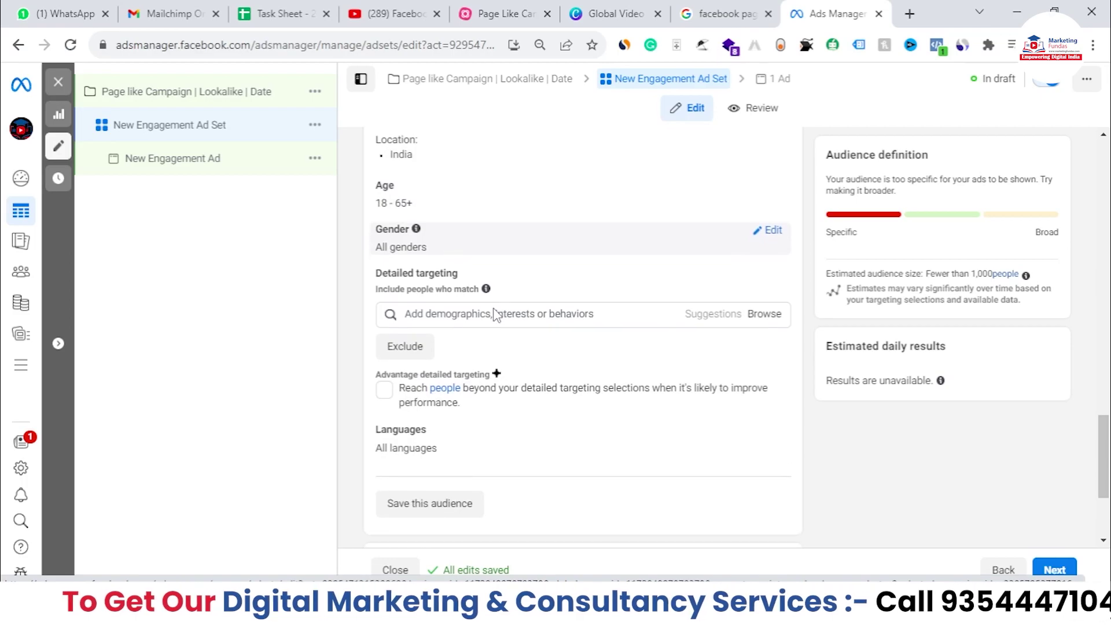
{"action": "scroll", "coordinate": [544, 344], "scroll_direction": "down", "scroll_amount": 1}
{"action": "scroll", "coordinate": [548, 346], "scroll_direction": "down", "scroll_amount": 2}
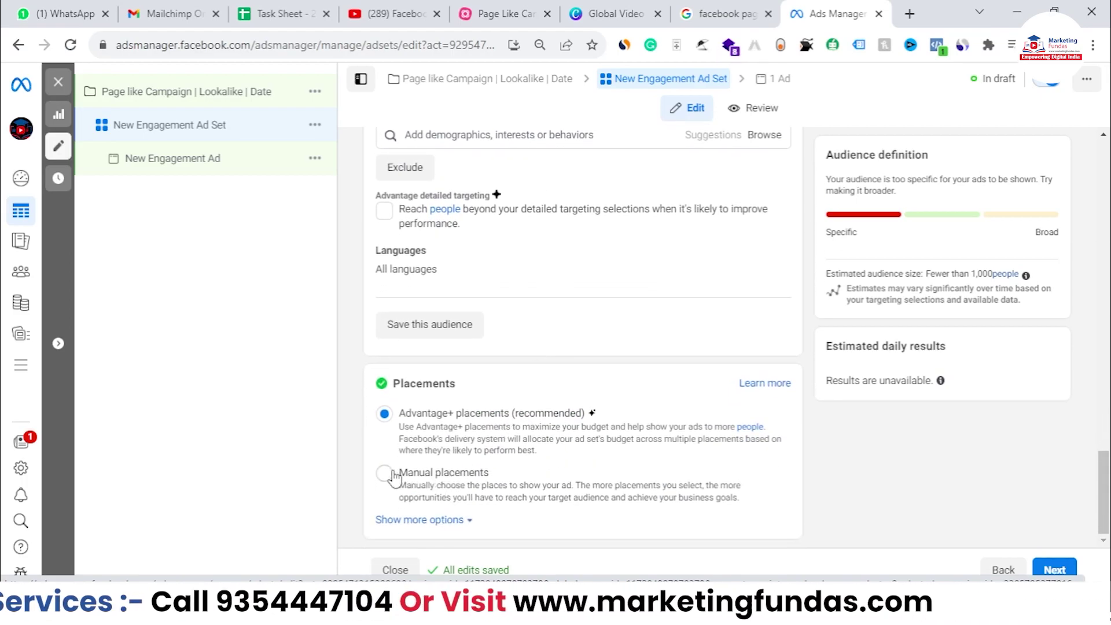
{"action": "left_click", "coordinate": [392, 476]}
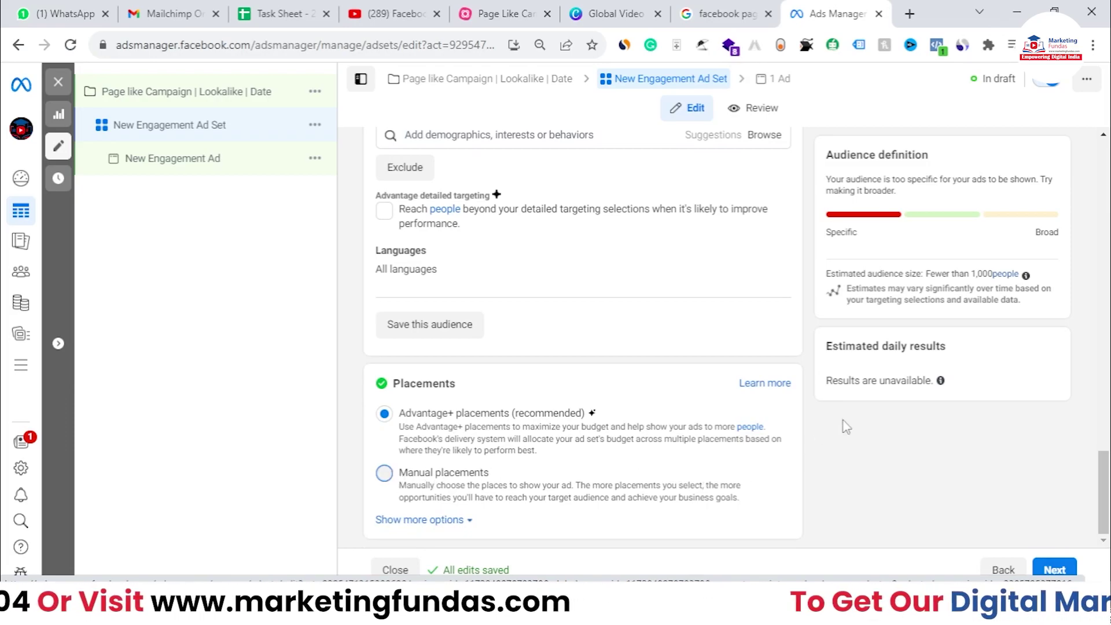
{"action": "scroll", "coordinate": [729, 463], "scroll_direction": "down", "scroll_amount": 10}
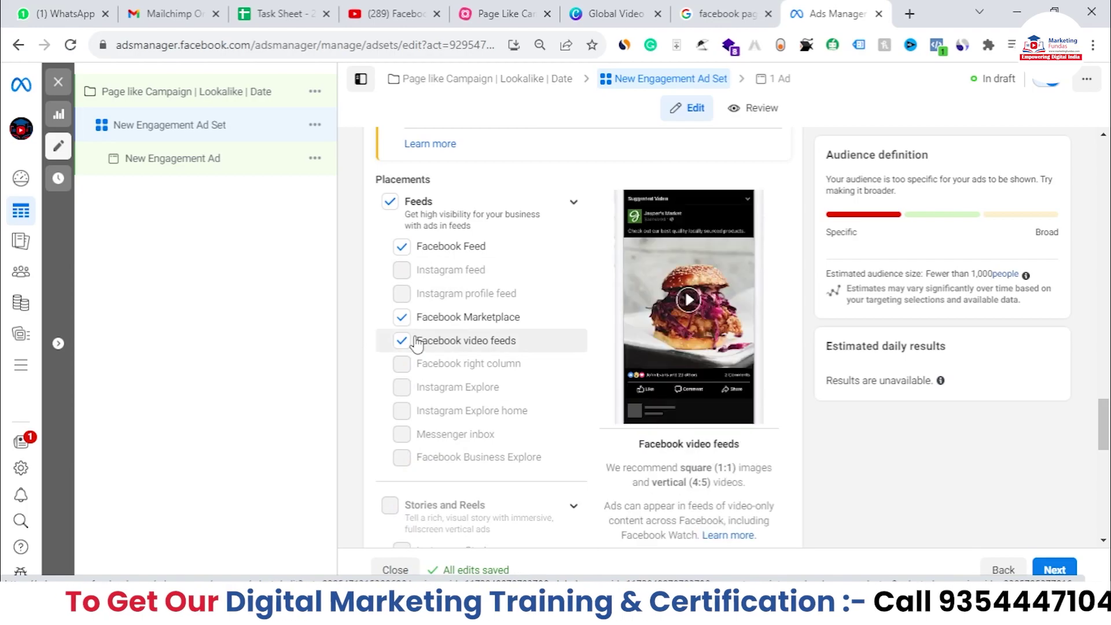
{"action": "scroll", "coordinate": [452, 376], "scroll_direction": "up", "scroll_amount": 8}
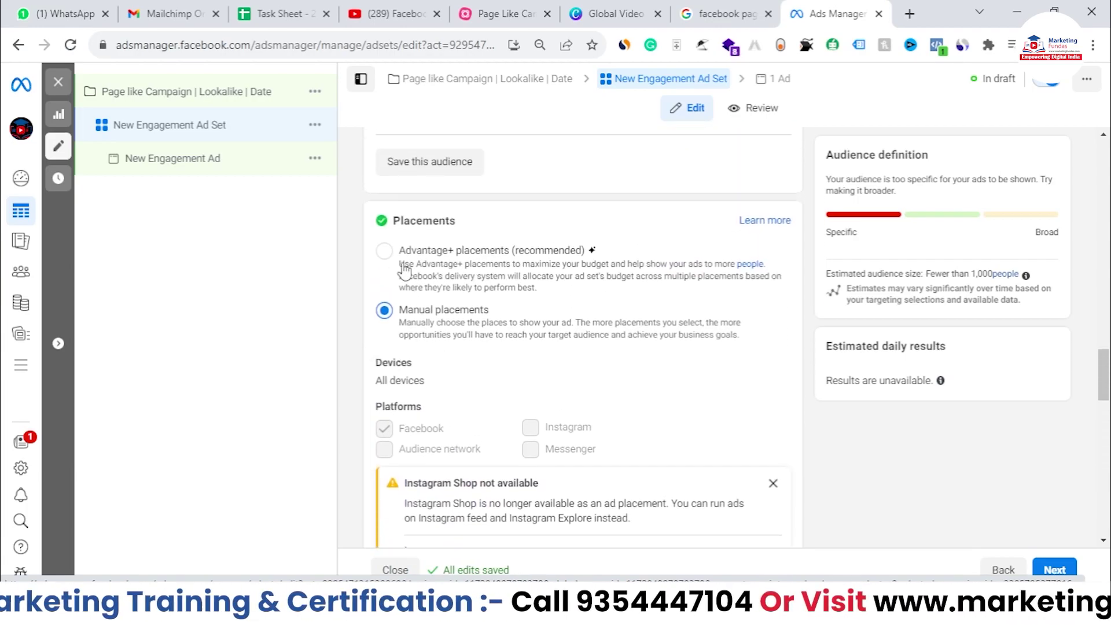
{"action": "left_click", "coordinate": [386, 252]}
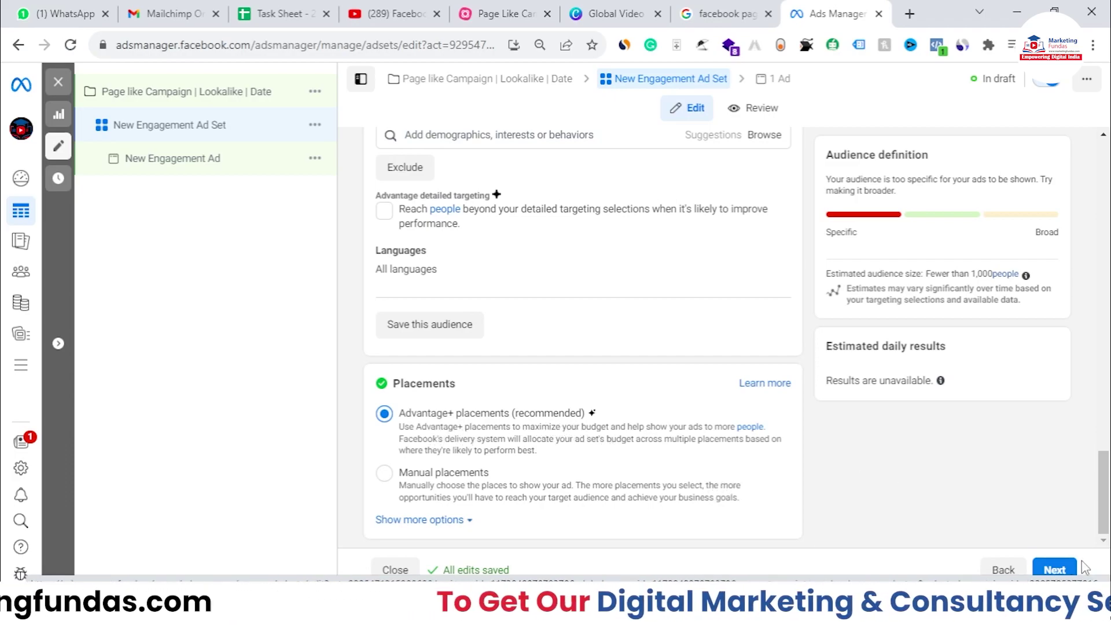
{"action": "scroll", "coordinate": [538, 191], "scroll_direction": "up", "scroll_amount": 20}
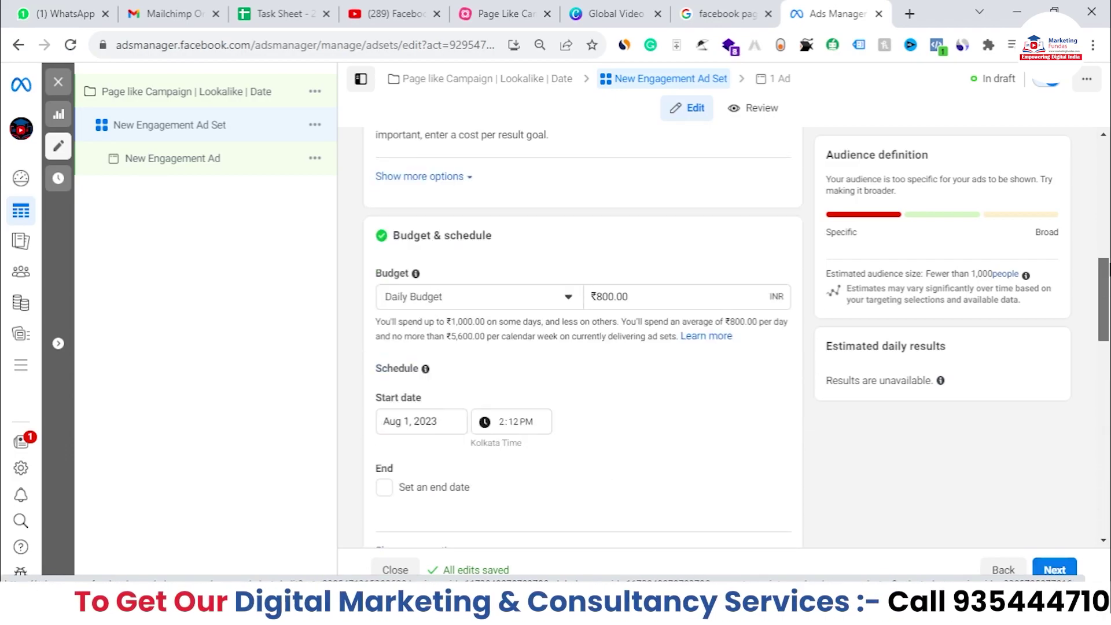
- Replace the old ad set name with 'Website lookalike Audience | Date'
{"action": "left_click", "coordinate": [538, 191]}
{"action": "key", "text": "ctrl+a"}
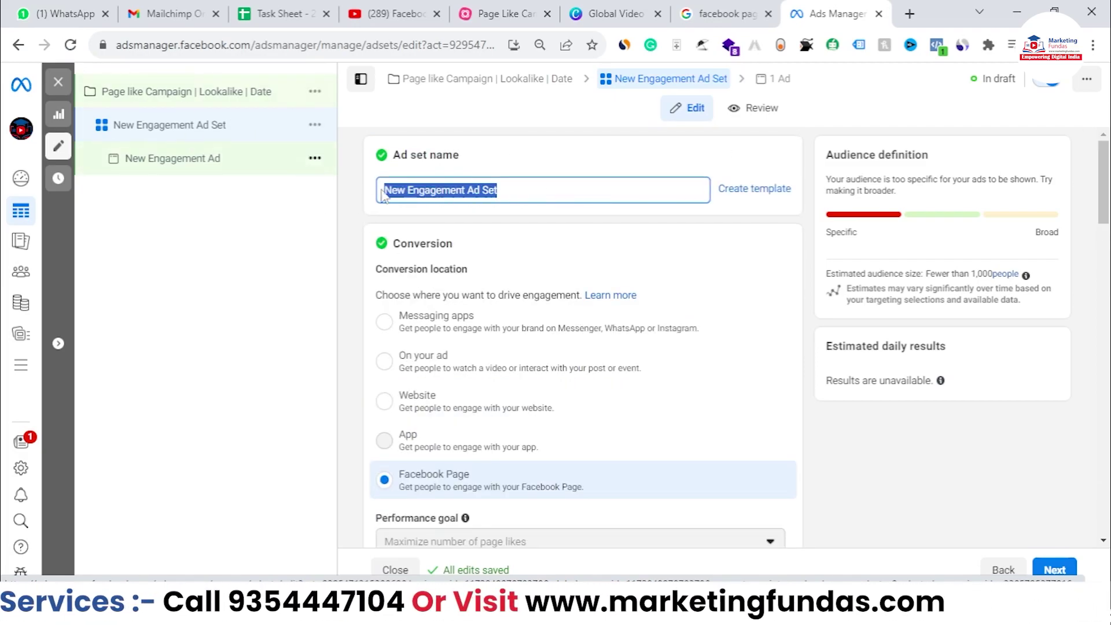
{"action": "key", "text": "BackSpace"}
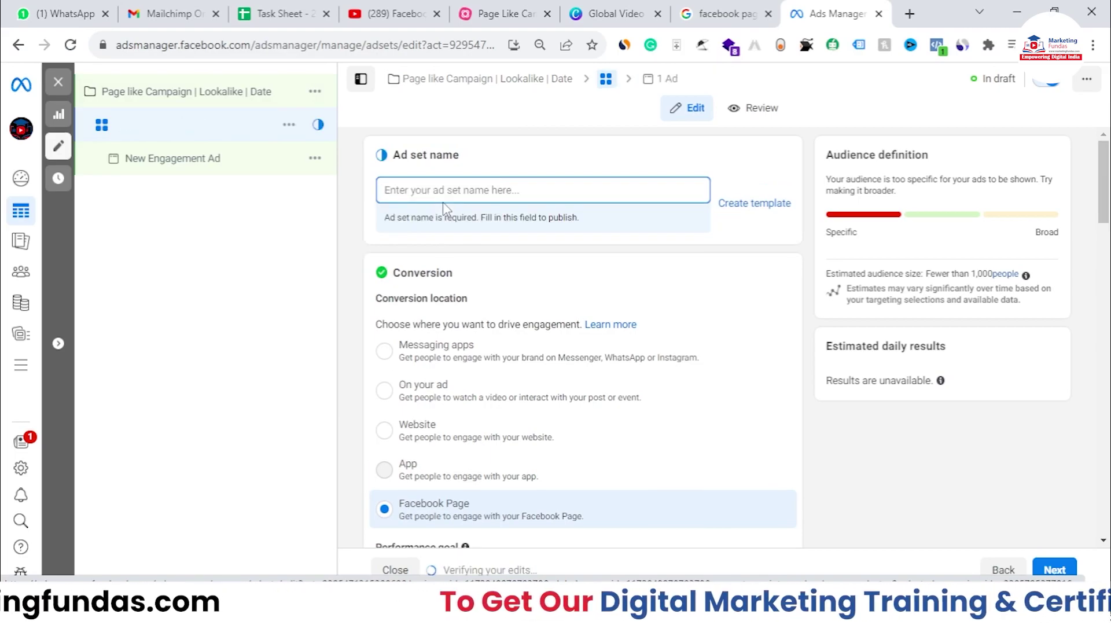
{"action": "type", "text": "*"}
{"action": "key", "text": "BackSpace"}
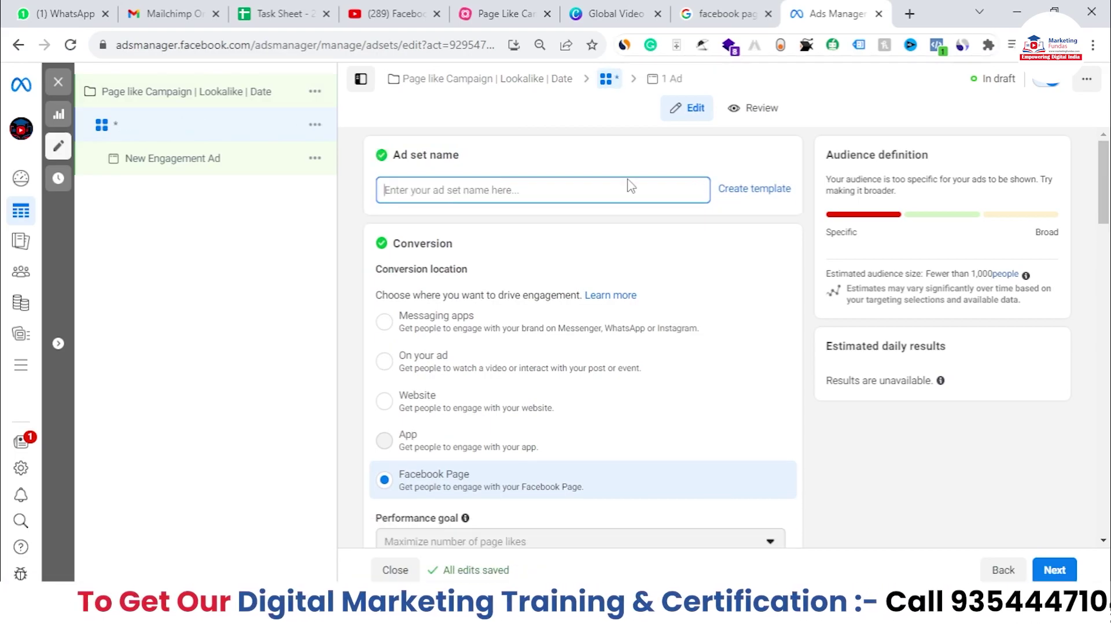
{"action": "type", "text": "We"}
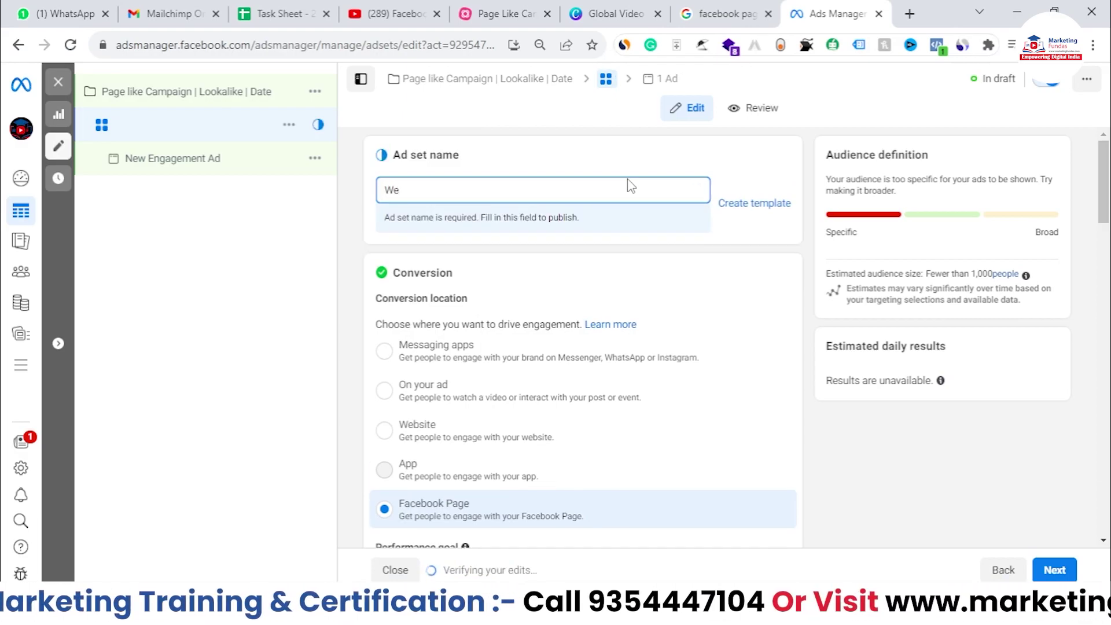
{"action": "type", "text": "bsite"}
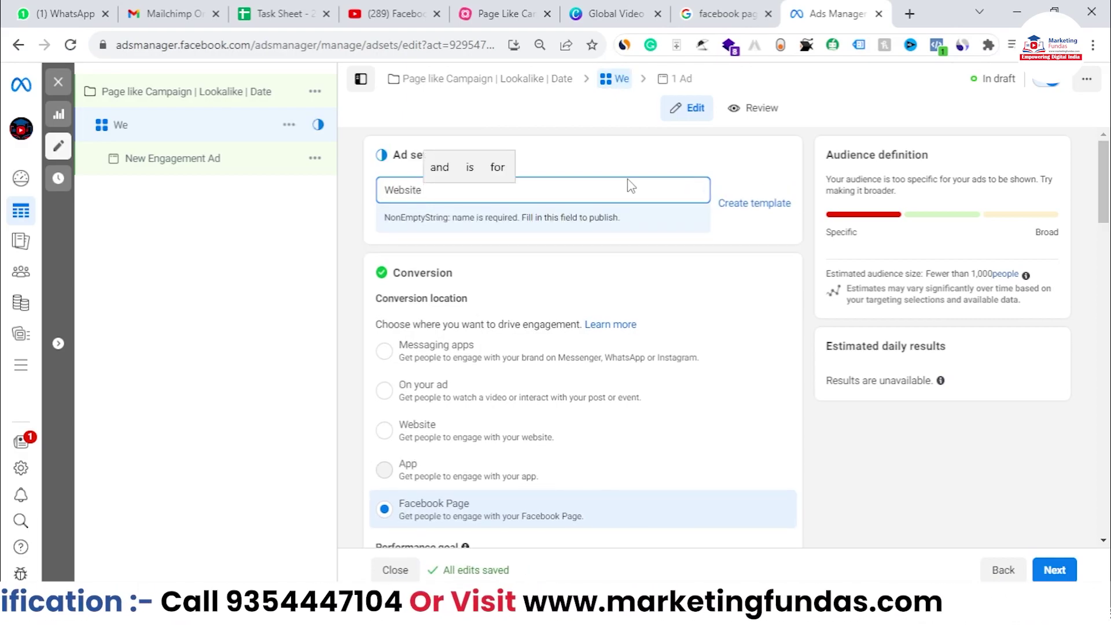
{"action": "type", "text": " lookalike Audince"}
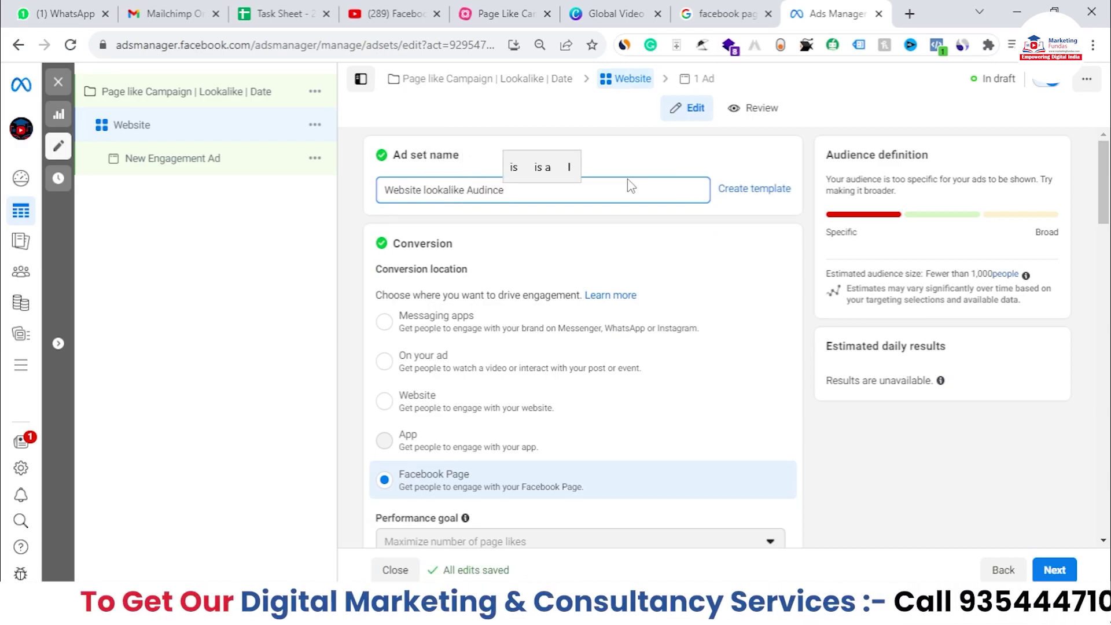
{"action": "key", "text": "BackSpace"}
{"action": "key", "text": "BackSpace"}
{"action": "key", "text": "BackSpace"}
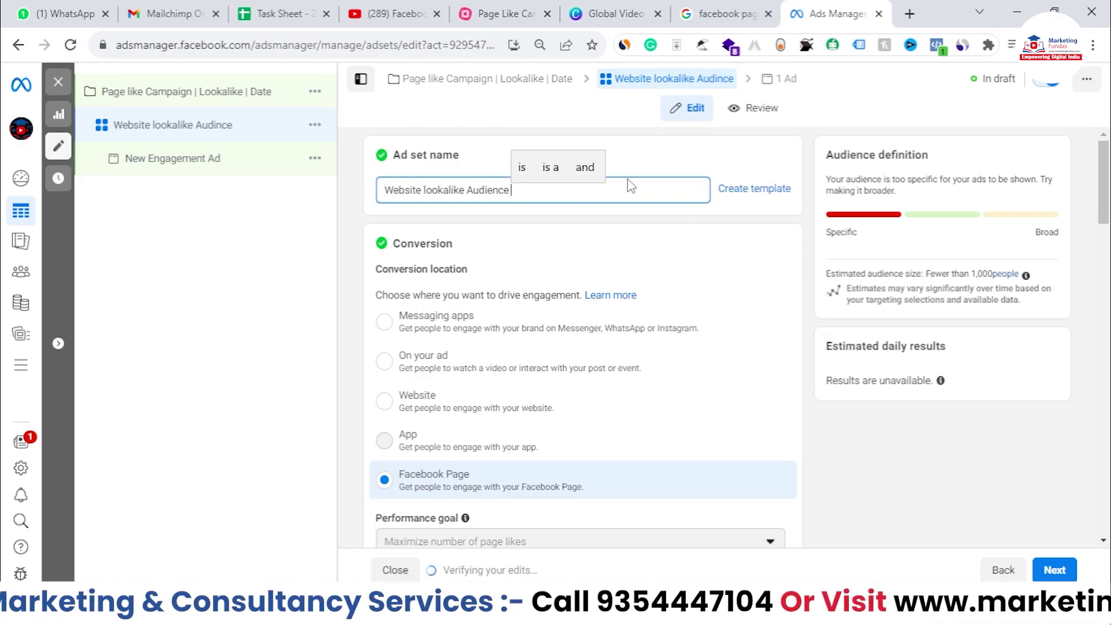
{"action": "type", "text": "ence | Date"}
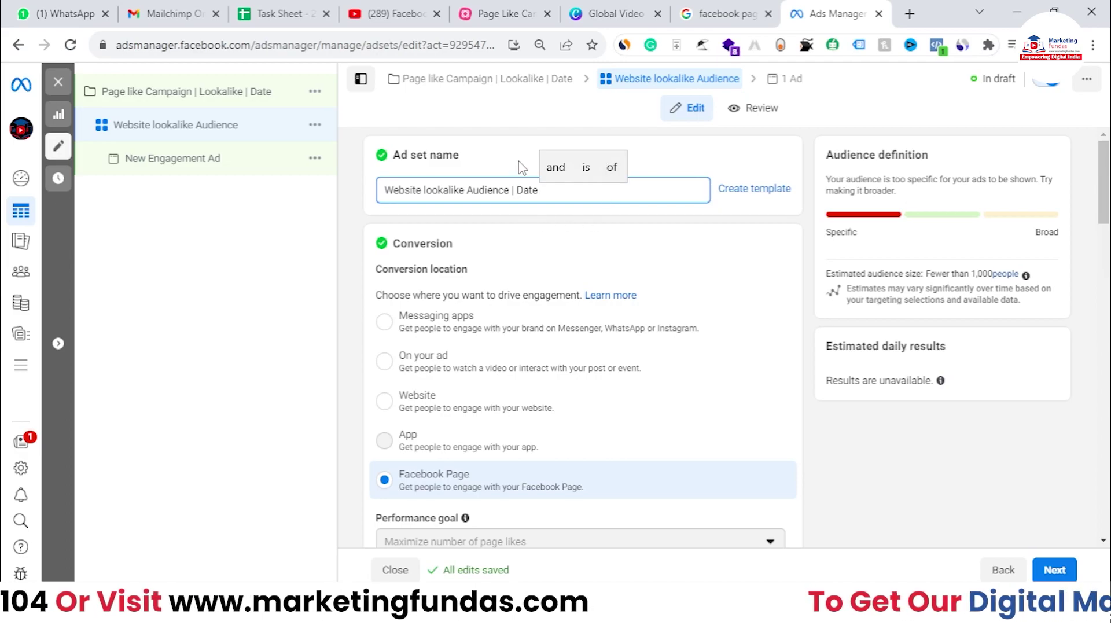
{"action": "left_click", "coordinate": [670, 160]}
{"action": "scroll", "coordinate": [674, 206], "scroll_direction": "down", "scroll_amount": 12}
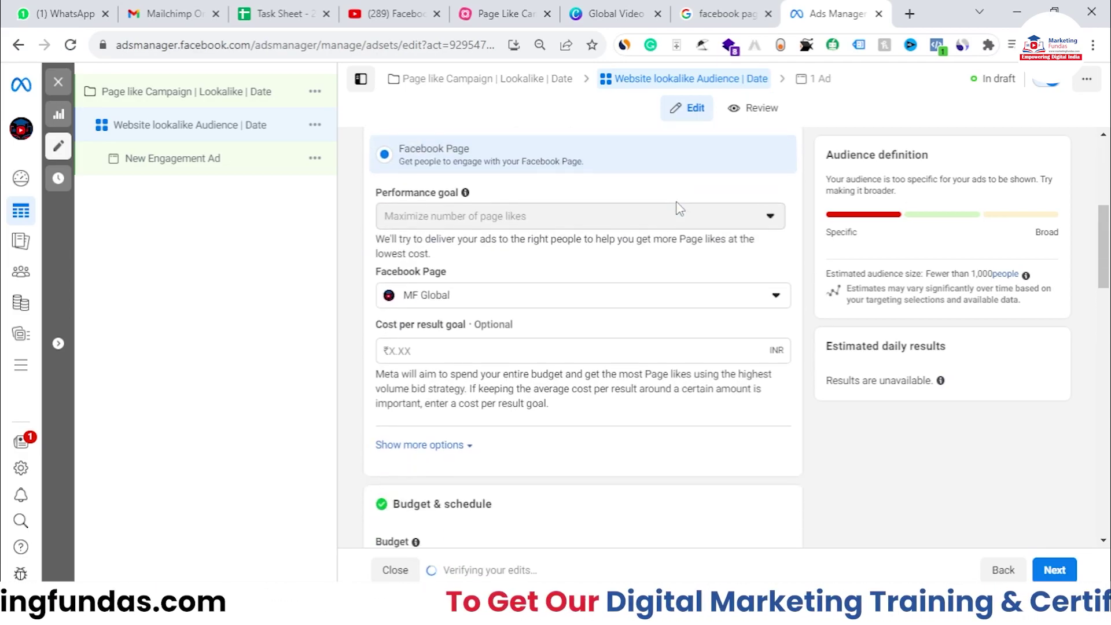
{"action": "scroll", "coordinate": [677, 255], "scroll_direction": "down", "scroll_amount": 15}
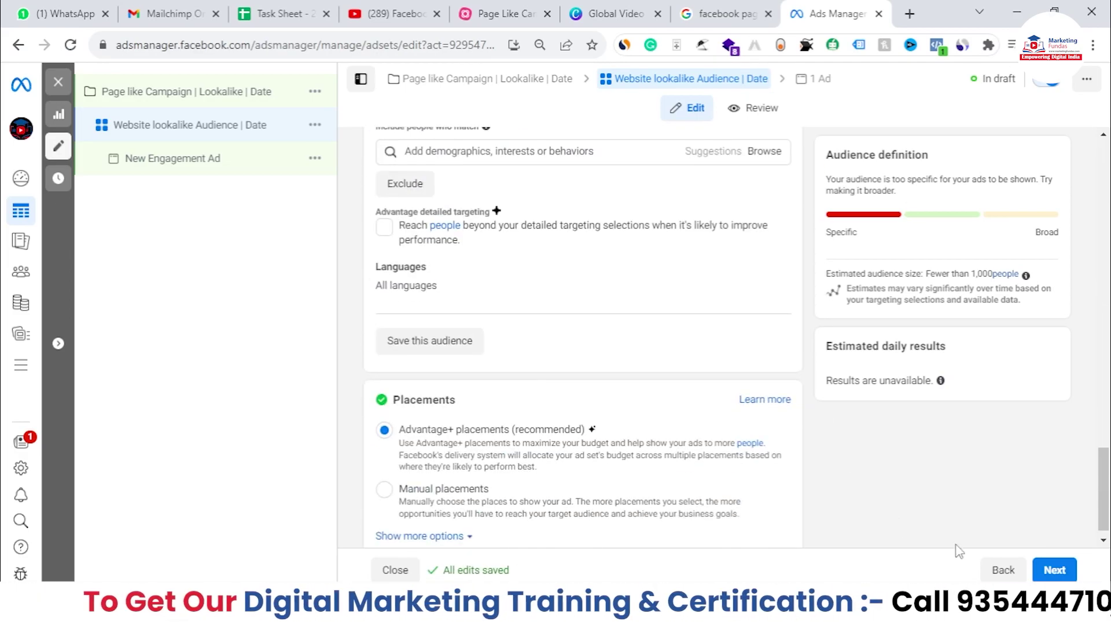